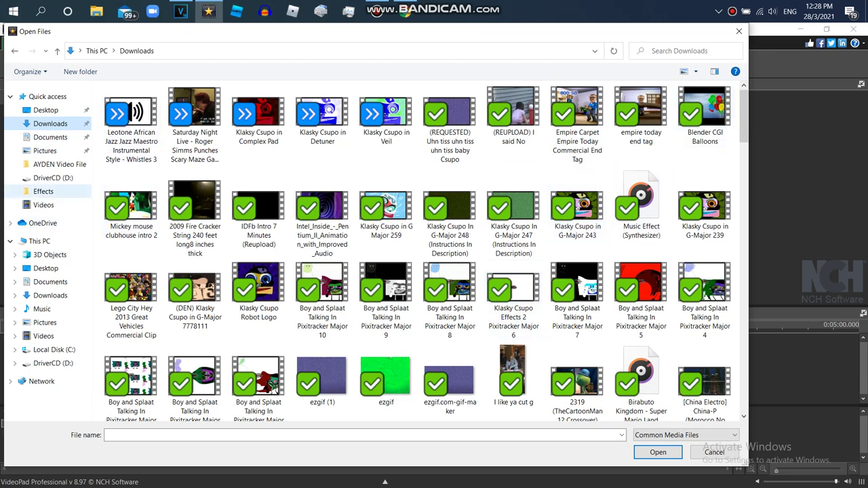
- Import the Klasky Csupo Robot Logo {FULLSCREEN 70fps}.wmv video from the Videos folder and place it at the start of Video Track 1
{"action": "left_click", "coordinate": [44, 205]}
{"action": "double_click", "coordinate": [641, 214]}
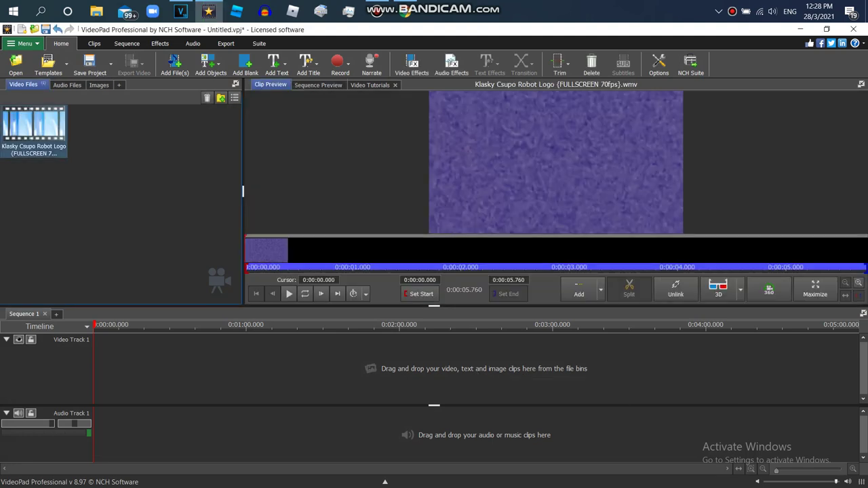
{"action": "left_click_drag", "start_coordinate": [34, 126], "coordinate": [206, 384]}
- Move the playhead to about 1.59 seconds and open the video effects window for the clip on Video Track 1
{"action": "left_click", "coordinate": [116, 325]}
{"action": "left_click_drag", "start_coordinate": [117, 326], "coordinate": [262, 326]}
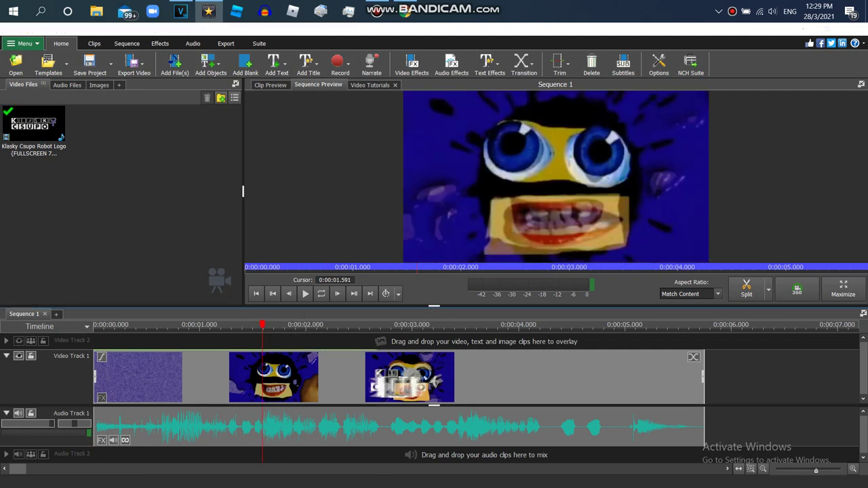
{"action": "left_click", "coordinate": [102, 398]}
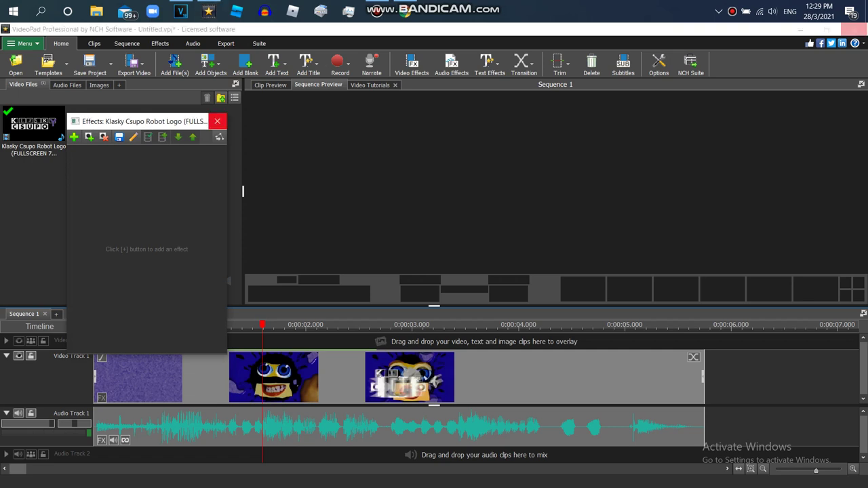
{"action": "left_click_drag", "start_coordinate": [146, 122], "coordinate": [155, 129]}
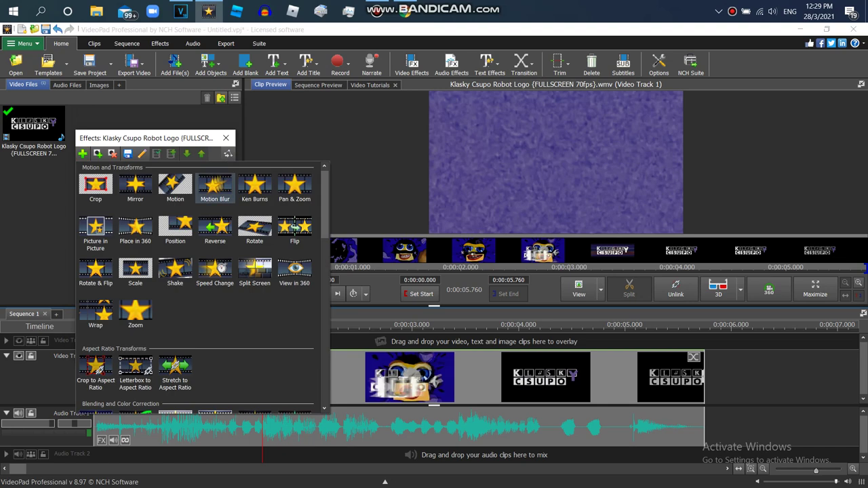
- Examine the video effects that can be added to the clip, from the motion transforms to the templates, for a color-changing effect
{"action": "scroll", "coordinate": [197, 285], "scroll_direction": "down", "scroll_amount": 5}
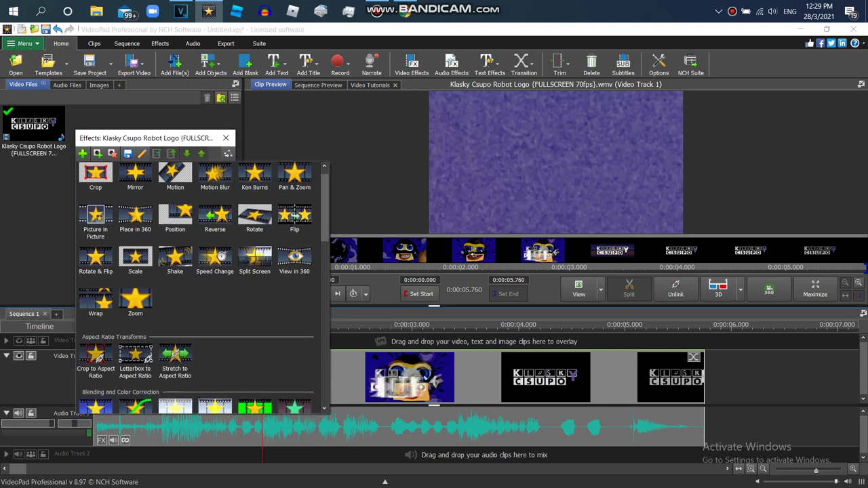
{"action": "scroll", "coordinate": [197, 285], "scroll_direction": "down", "scroll_amount": 2}
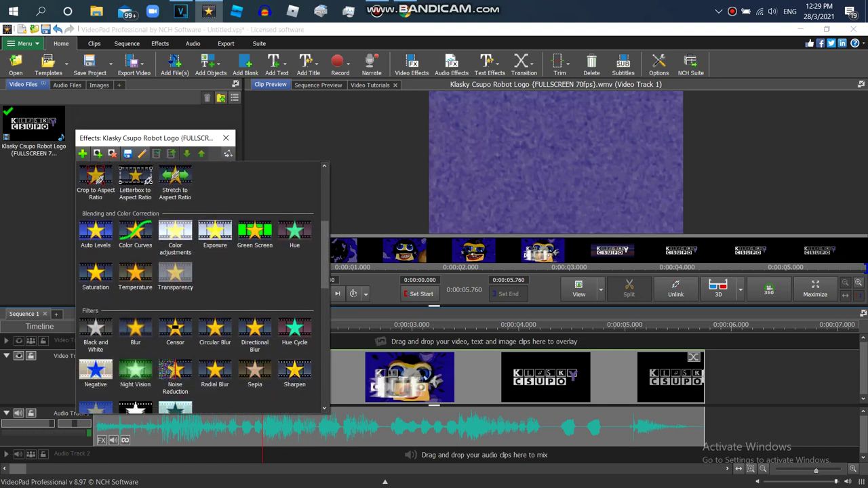
{"action": "scroll", "coordinate": [197, 285], "scroll_direction": "down", "scroll_amount": 3}
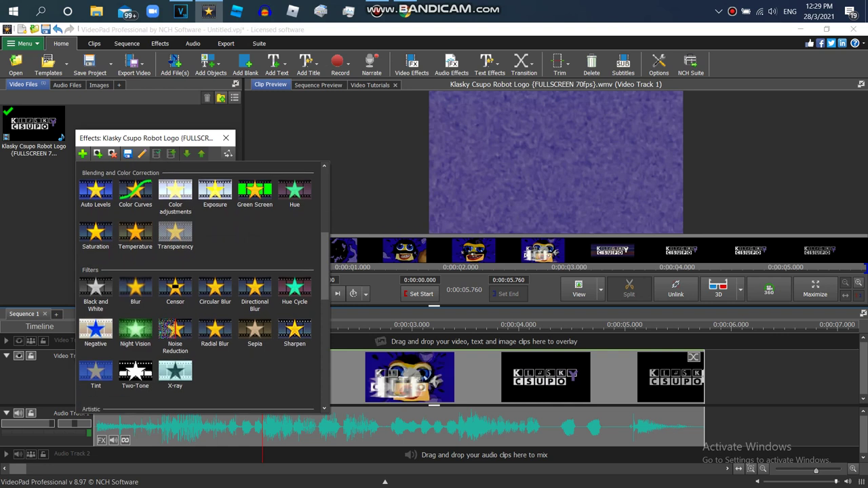
{"action": "scroll", "coordinate": [197, 285], "scroll_direction": "down", "scroll_amount": 4}
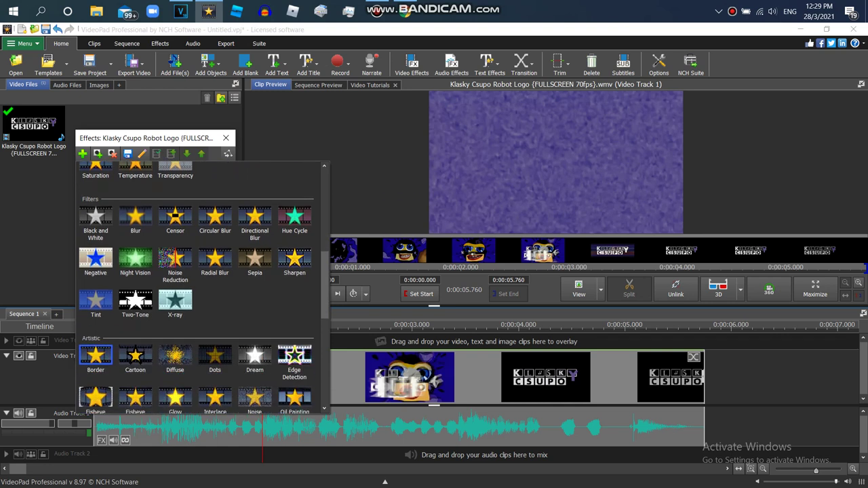
{"action": "scroll", "coordinate": [196, 285], "scroll_direction": "down", "scroll_amount": 6}
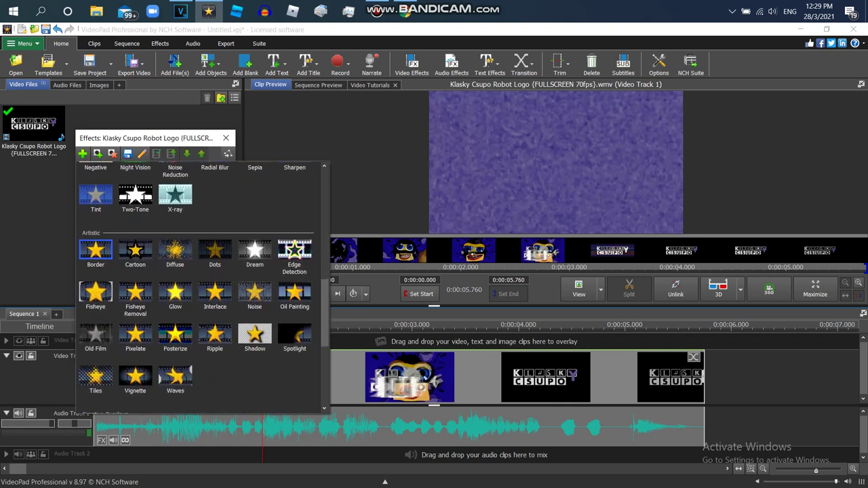
{"action": "scroll", "coordinate": [197, 284], "scroll_direction": "down", "scroll_amount": 2}
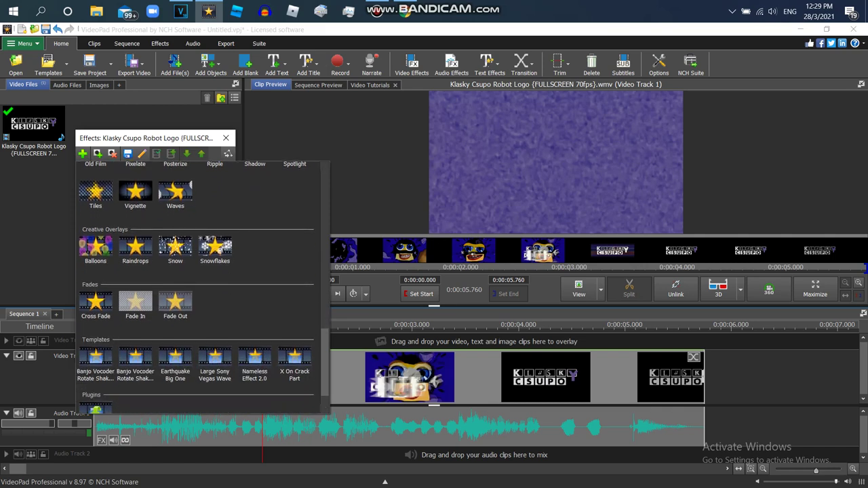
{"action": "scroll", "coordinate": [196, 285], "scroll_direction": "up", "scroll_amount": 8}
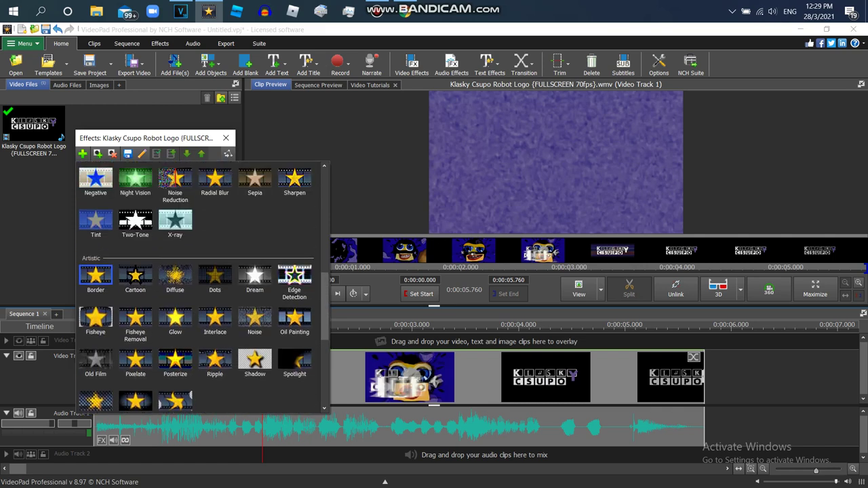
{"action": "scroll", "coordinate": [197, 285], "scroll_direction": "up", "scroll_amount": 5}
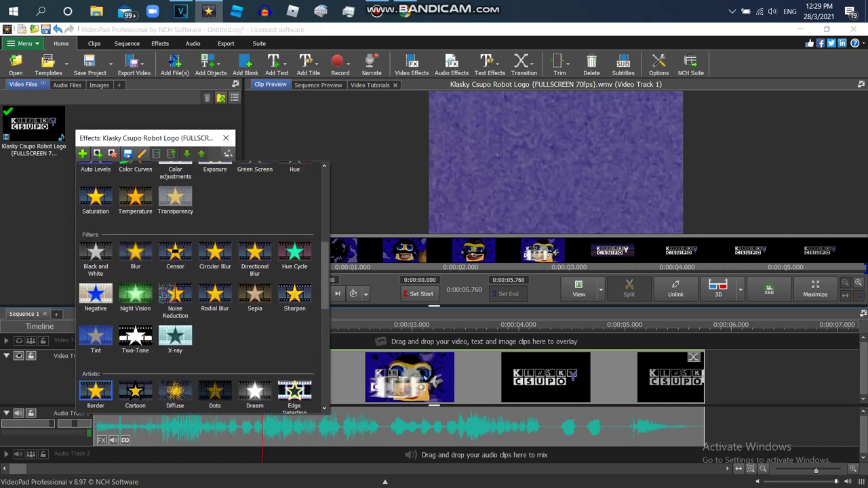
{"action": "scroll", "coordinate": [197, 284], "scroll_direction": "up", "scroll_amount": 2}
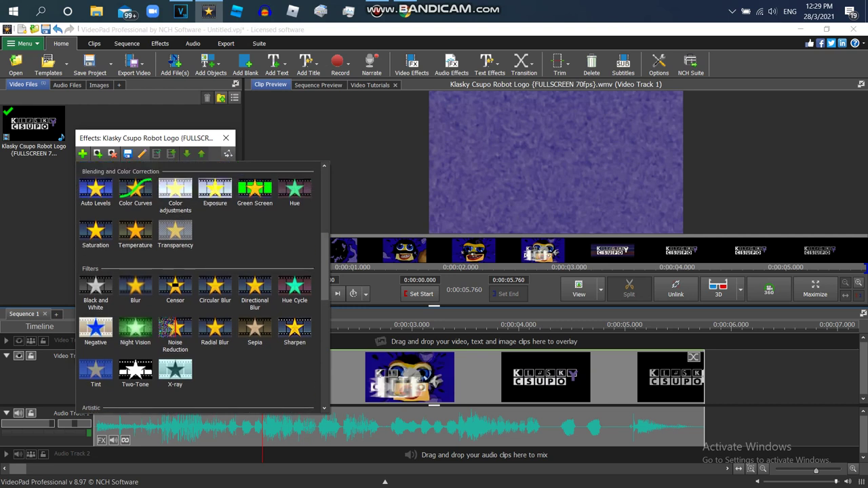
{"action": "scroll", "coordinate": [197, 285], "scroll_direction": "up", "scroll_amount": 3}
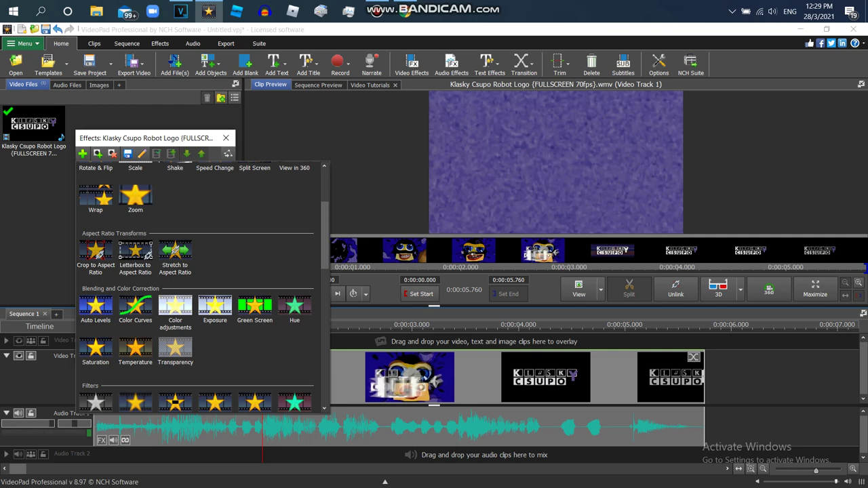
{"action": "scroll", "coordinate": [295, 212], "scroll_direction": "up", "scroll_amount": 3}
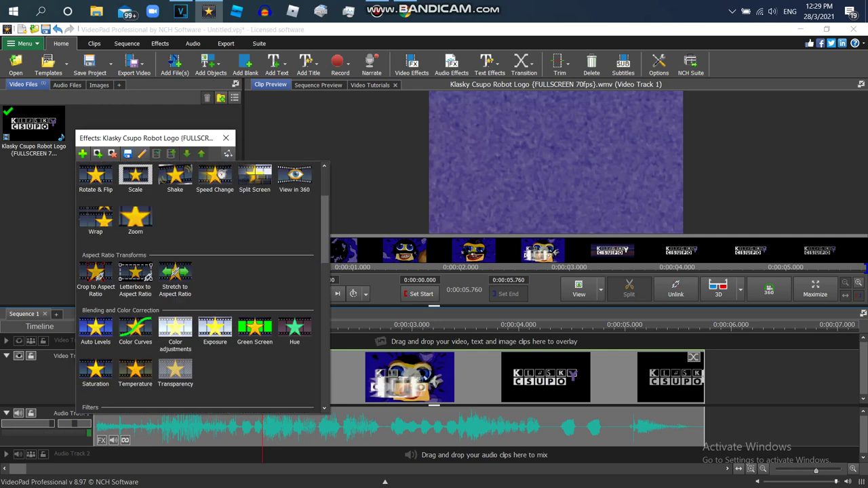
{"action": "scroll", "coordinate": [295, 213], "scroll_direction": "up", "scroll_amount": 1}
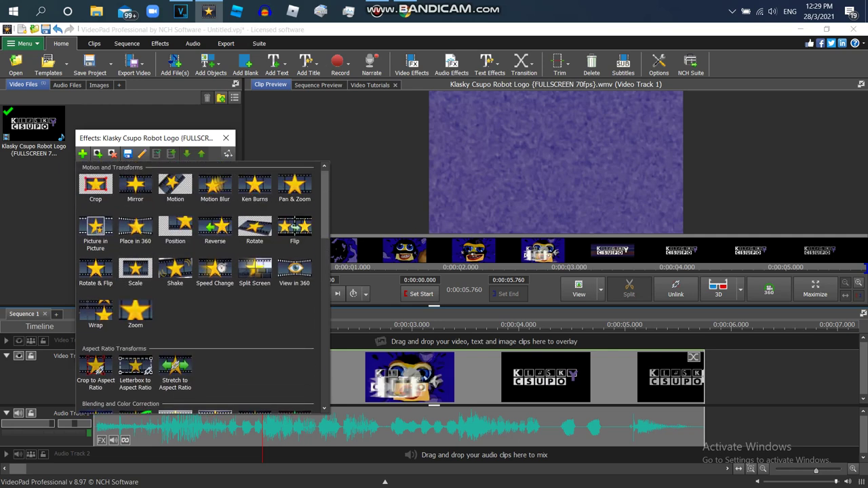
{"action": "scroll", "coordinate": [295, 228], "scroll_direction": "down", "scroll_amount": 3}
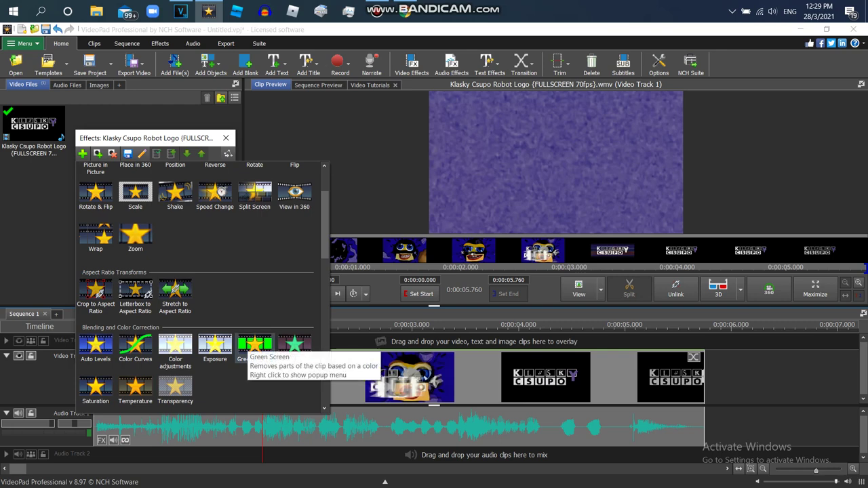
- Switch to Chrome, search YouTube for "how to change color on videopad" and open the "Color Corection Video editing Video PAD" video
{"action": "left_click", "coordinate": [405, 11]}
{"action": "type", "text": "h"}
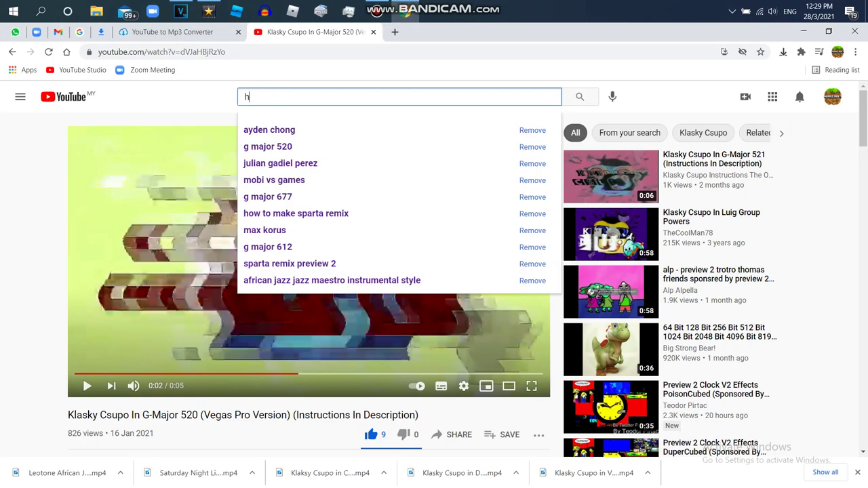
{"action": "type", "text": "ow to change color on videop"}
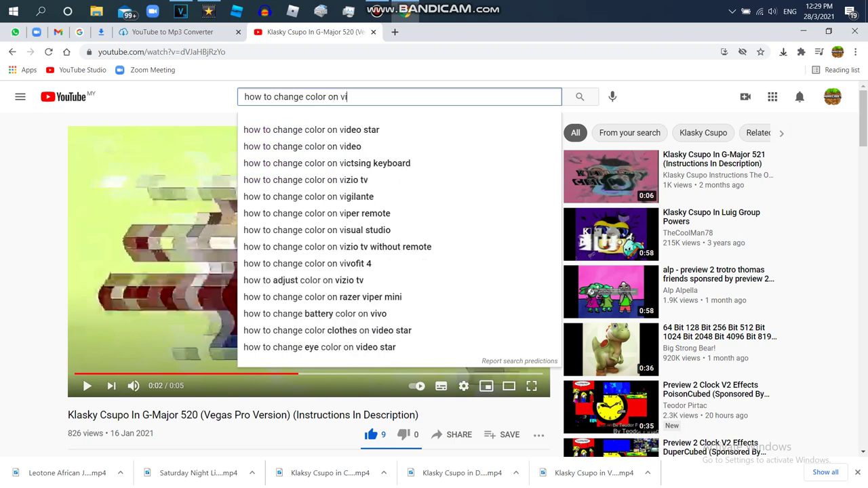
{"action": "type", "text": "ad"}
{"action": "key", "text": "Return"}
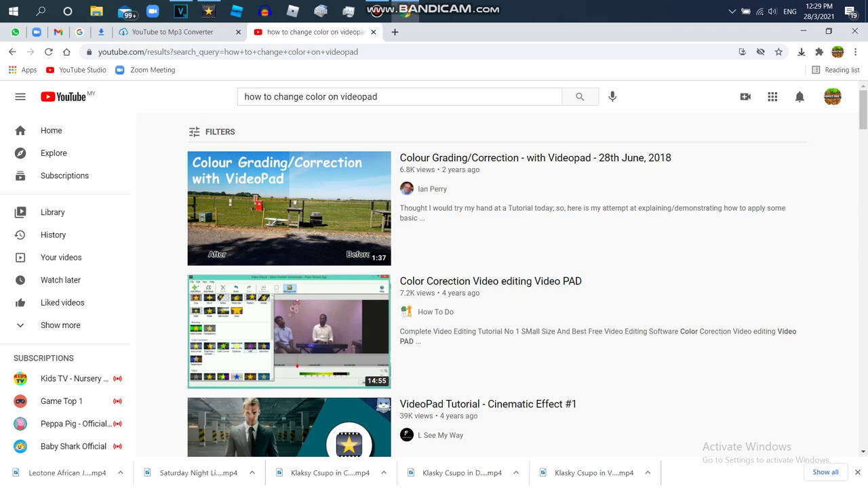
{"action": "left_click", "coordinate": [289, 331]}
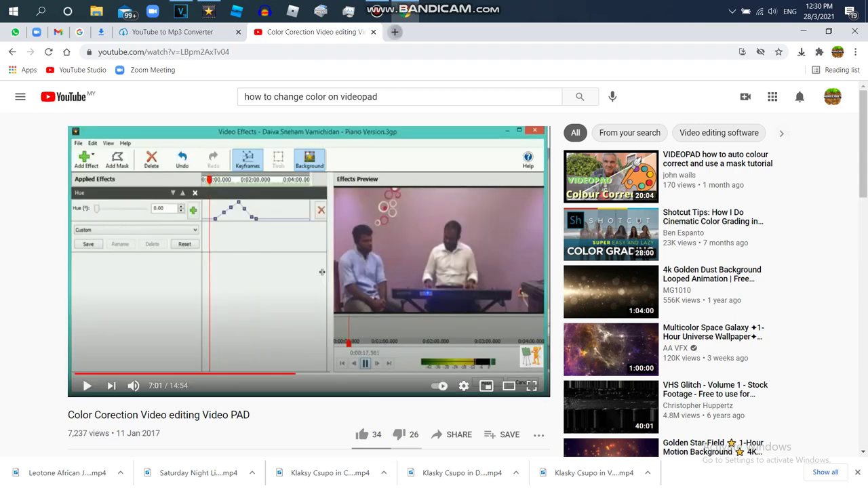
- Switch to VEGAS Pro and choose the Wave (Microsoft) render format with the 96,000 Hz, 32 Bit (IEEE Float), Stereo, PCM (float) template
{"action": "left_click", "coordinate": [394, 32]}
{"action": "left_click", "coordinate": [181, 10]}
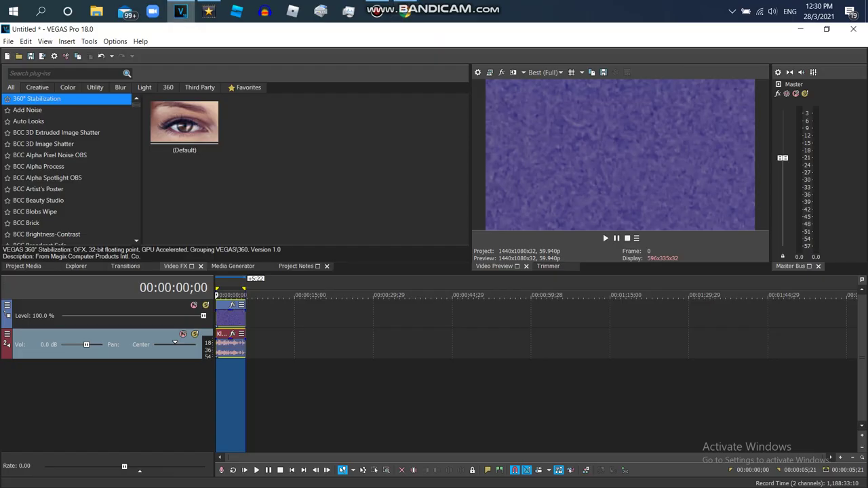
{"action": "left_click", "coordinate": [180, 11]}
{"action": "left_click", "coordinate": [209, 10]}
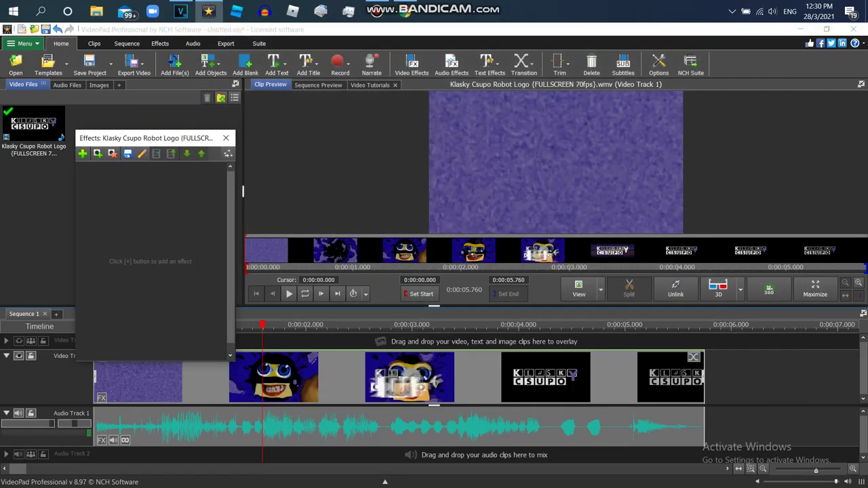
{"action": "left_click", "coordinate": [180, 11]}
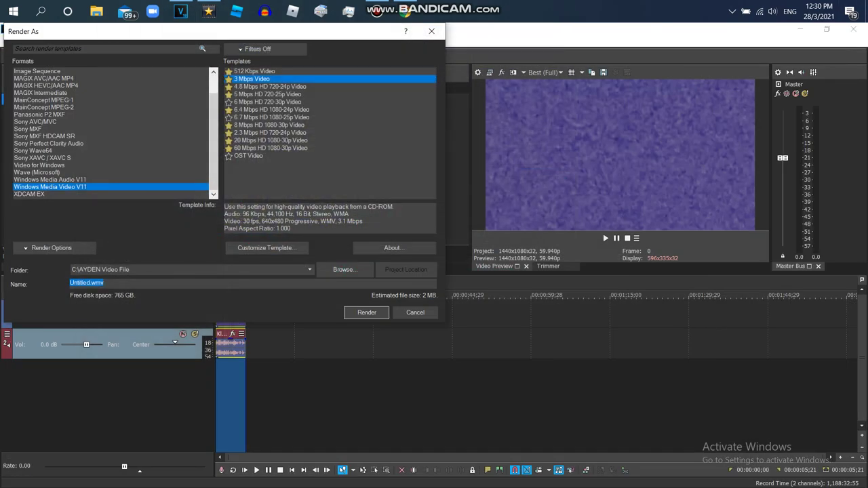
{"action": "left_click", "coordinate": [37, 172]}
{"action": "left_click", "coordinate": [299, 171]}
- Set the render output to Klasky Csupo Robot Logo.wav in the Downloads folder
{"action": "left_click", "coordinate": [345, 270]}
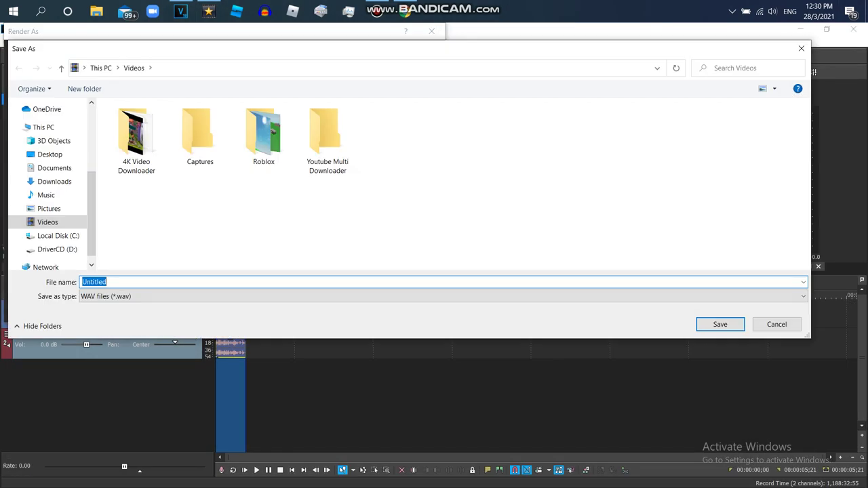
{"action": "left_click", "coordinate": [46, 195]}
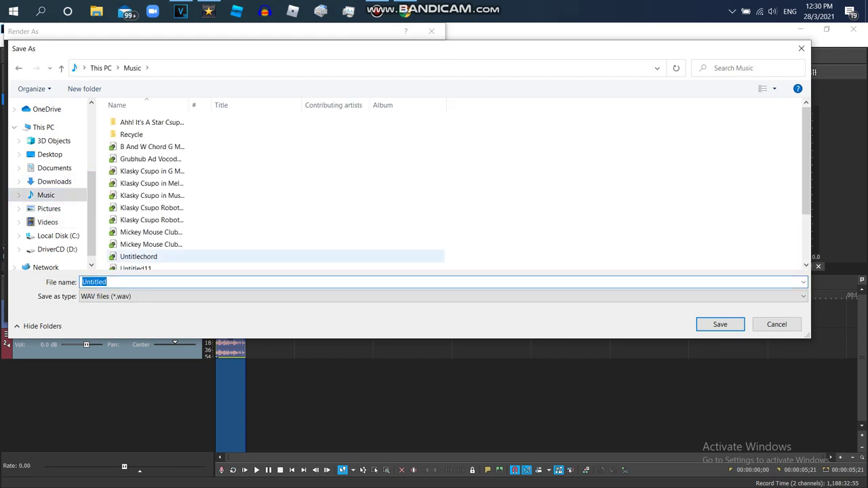
{"action": "scroll", "coordinate": [48, 176], "scroll_direction": "up", "scroll_amount": 3}
{"action": "left_click", "coordinate": [54, 118]}
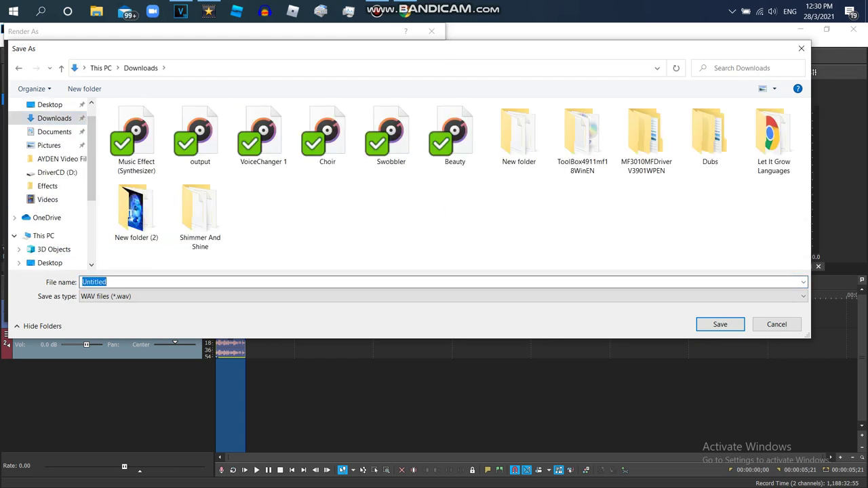
{"action": "type", "text": "Klask"}
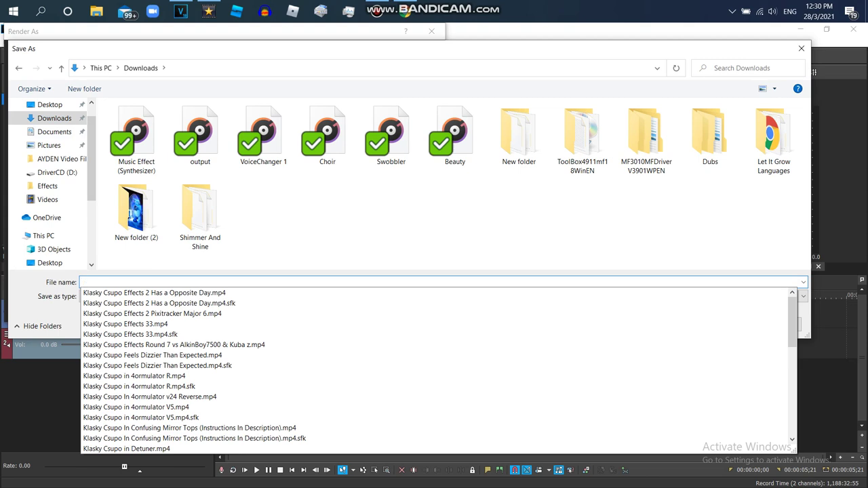
{"action": "type", "text": "y Csupo Robot Logo"}
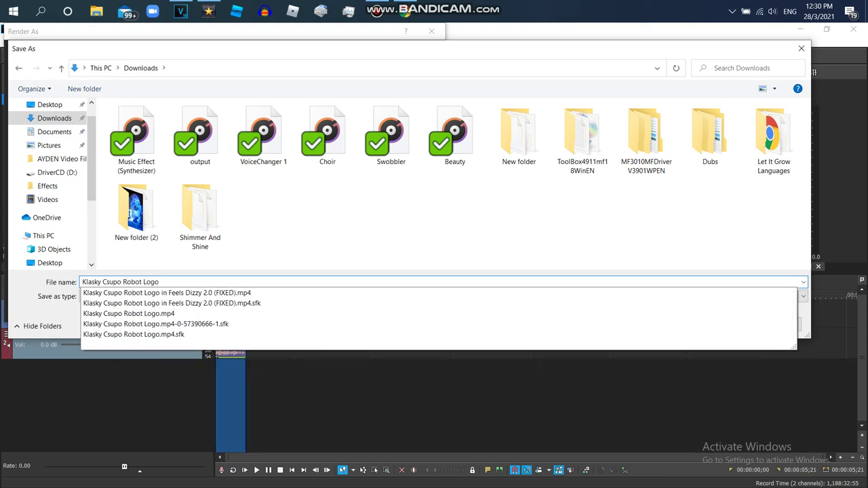
{"action": "left_click", "coordinate": [129, 314]}
{"action": "key", "text": "Return"}
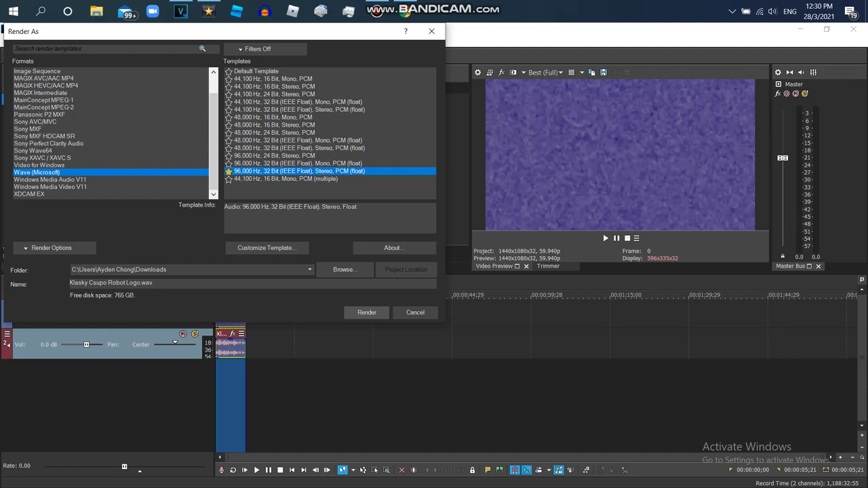
- Render the WAV file and close VEGAS Pro without saving the untitled project
{"action": "key", "text": "Return"}
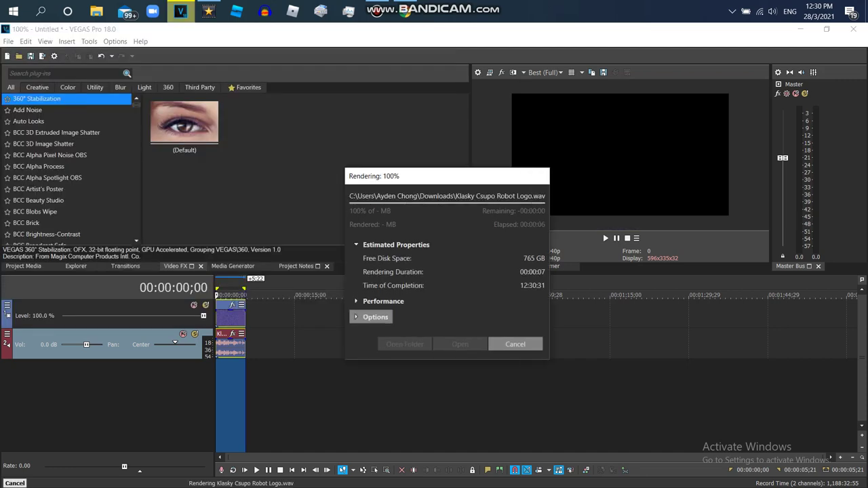
{"action": "left_click", "coordinate": [853, 29]}
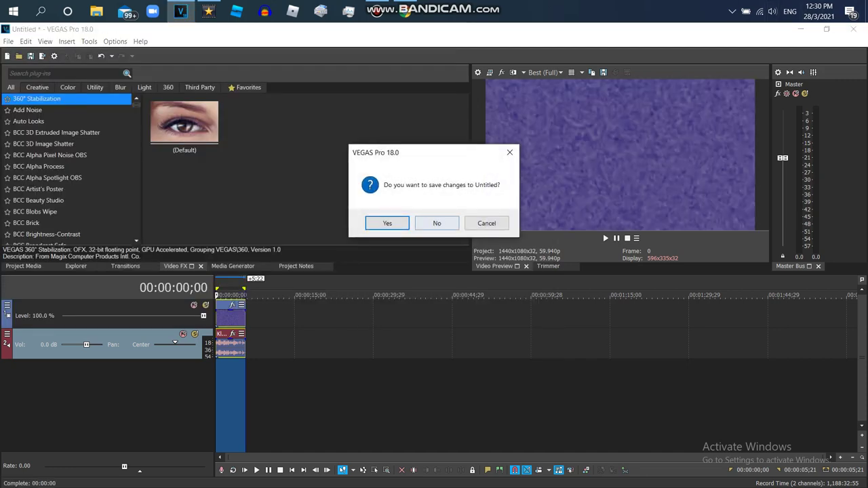
{"action": "left_click", "coordinate": [436, 223]}
- Switch to Chrome and skip through the color correction tutorial to 8:34 to examine its hue and saturation adjustments
{"action": "left_click", "coordinate": [209, 11]}
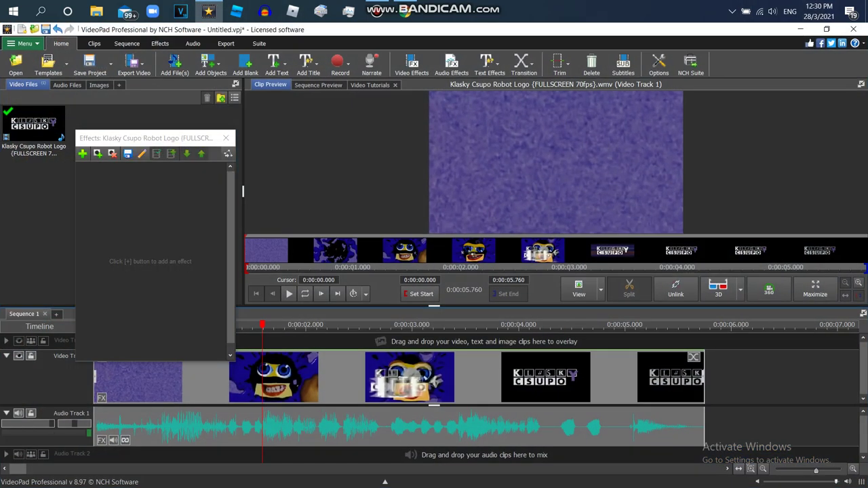
{"action": "left_click", "coordinate": [82, 154]}
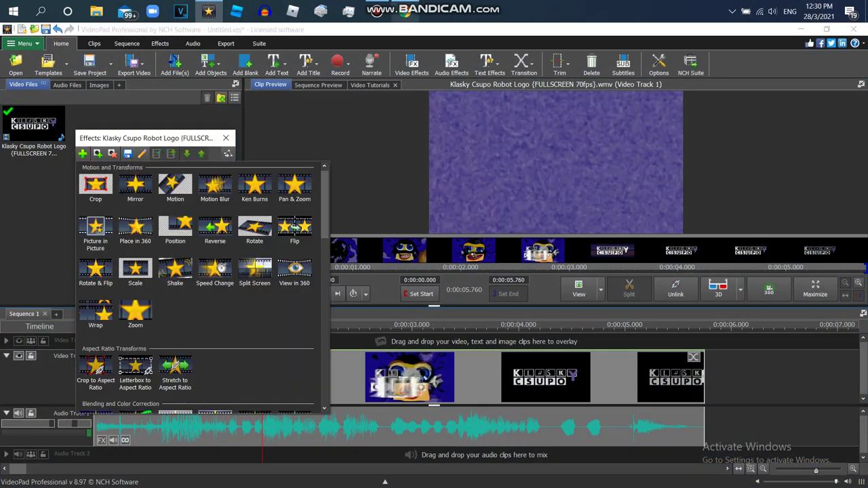
{"action": "left_click", "coordinate": [405, 11]}
{"action": "left_click", "coordinate": [331, 31]}
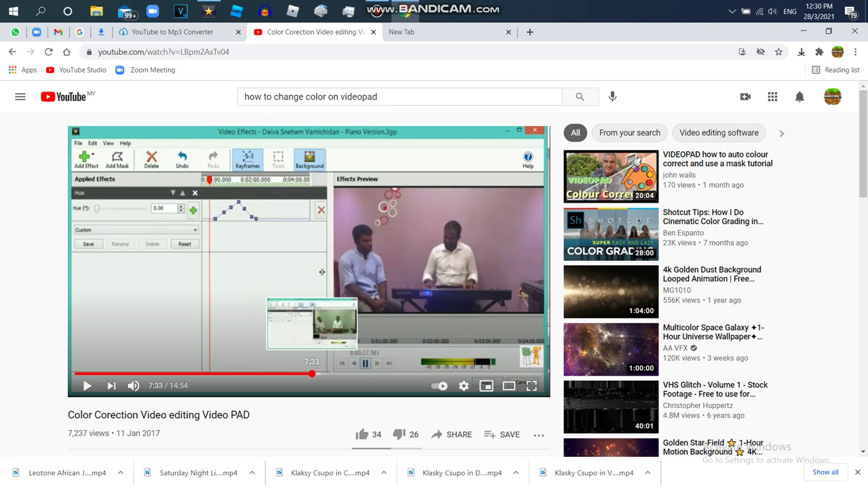
{"action": "left_click", "coordinate": [312, 373]}
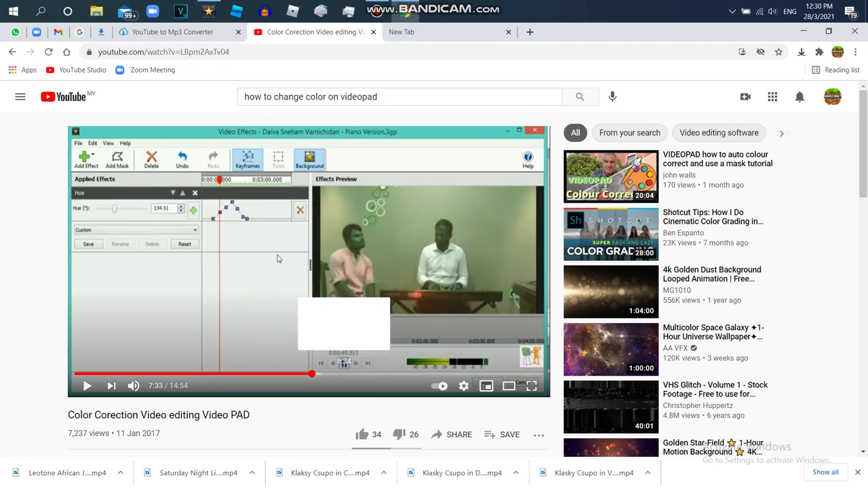
{"action": "left_click", "coordinate": [343, 373]}
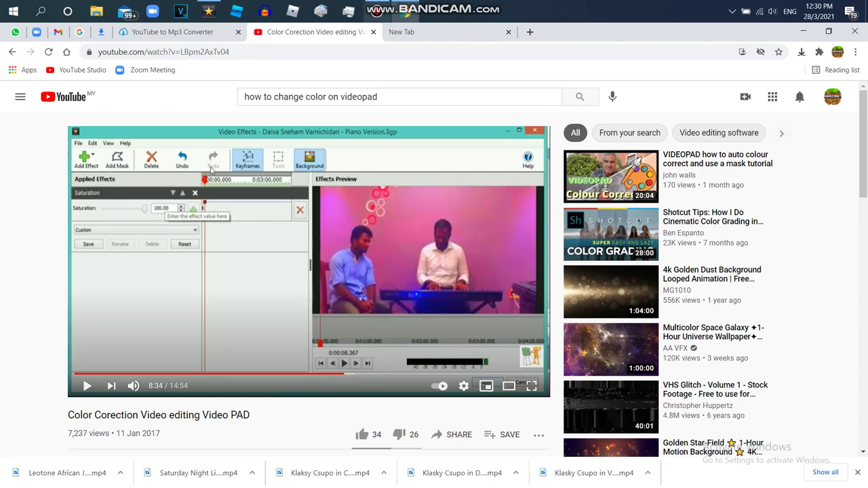
- Go back to the "Klasky Csupo In G-Major 520 (Vegas Pro Version)" video and pause it to examine its colors
{"action": "left_click", "coordinate": [12, 52]}
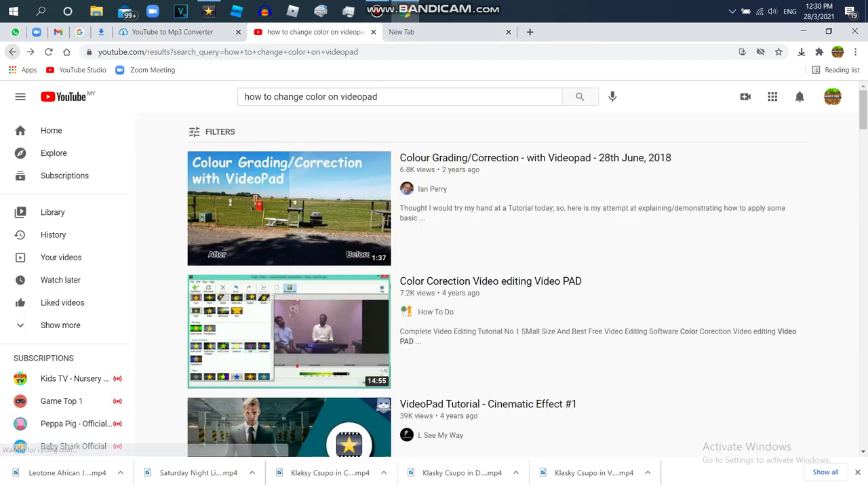
{"action": "left_click", "coordinate": [12, 51]}
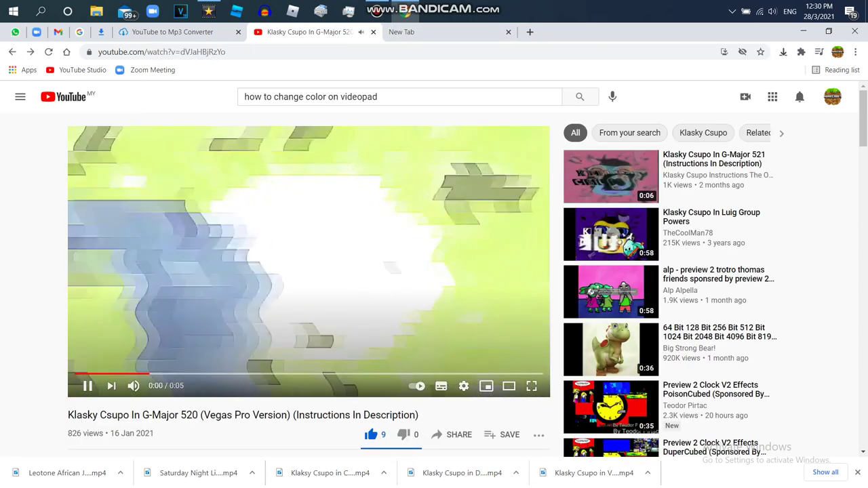
{"action": "left_click", "coordinate": [278, 217]}
- Switch to VideoPad and add the Color Curves effect to the Klasky Csupo Robot Logo clip
{"action": "left_click", "coordinate": [209, 11]}
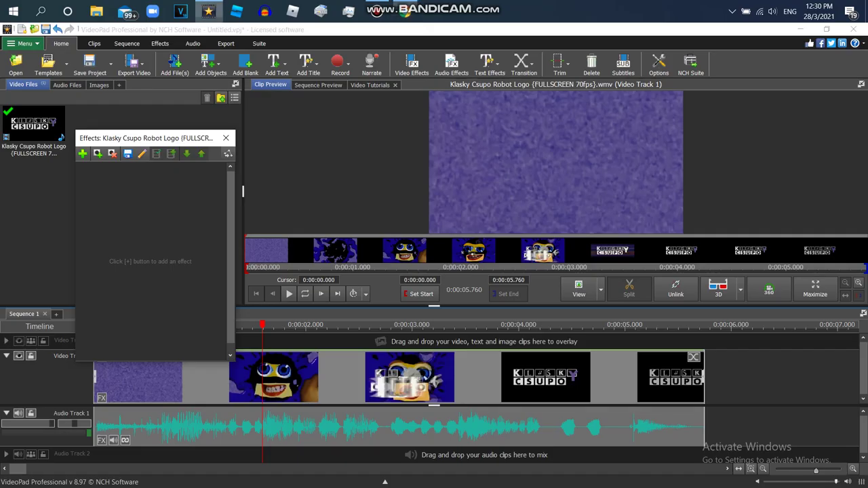
{"action": "left_click", "coordinate": [83, 154]}
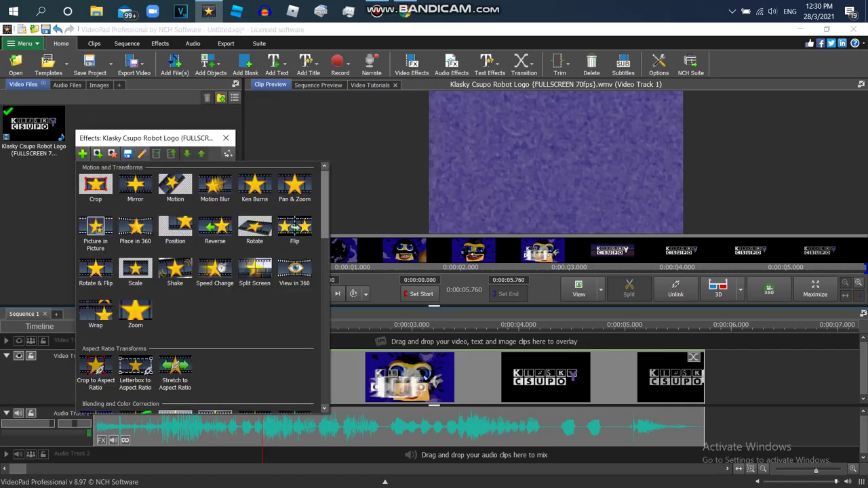
{"action": "scroll", "coordinate": [201, 285], "scroll_direction": "down", "scroll_amount": 5}
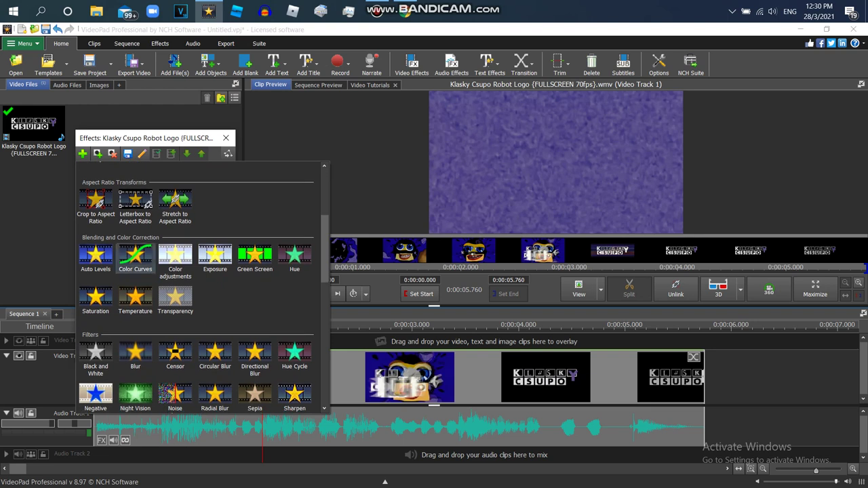
{"action": "left_click", "coordinate": [136, 257]}
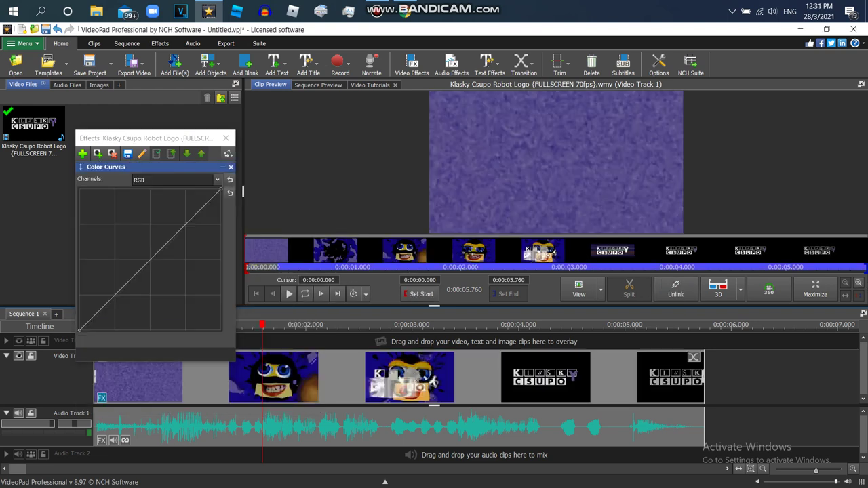
- Play the clip preview briefly and place the cursor on the face at about 0:00:01.639
{"action": "key", "text": "space"}
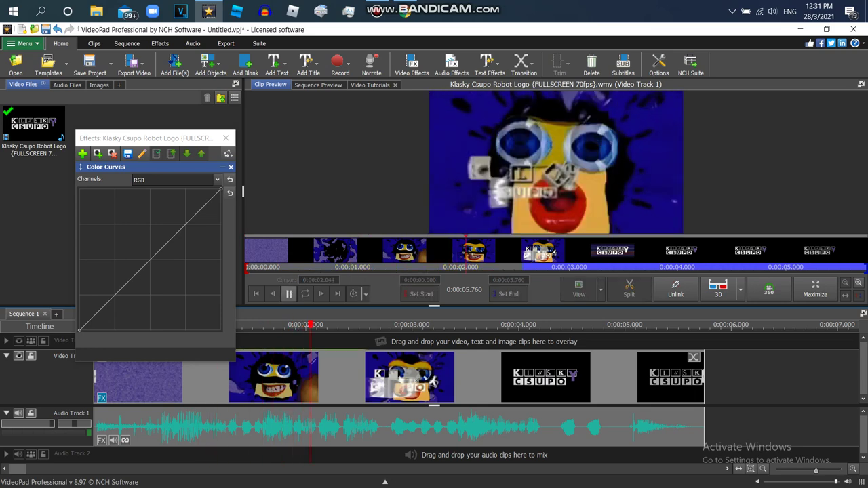
{"action": "left_click", "coordinate": [289, 294]}
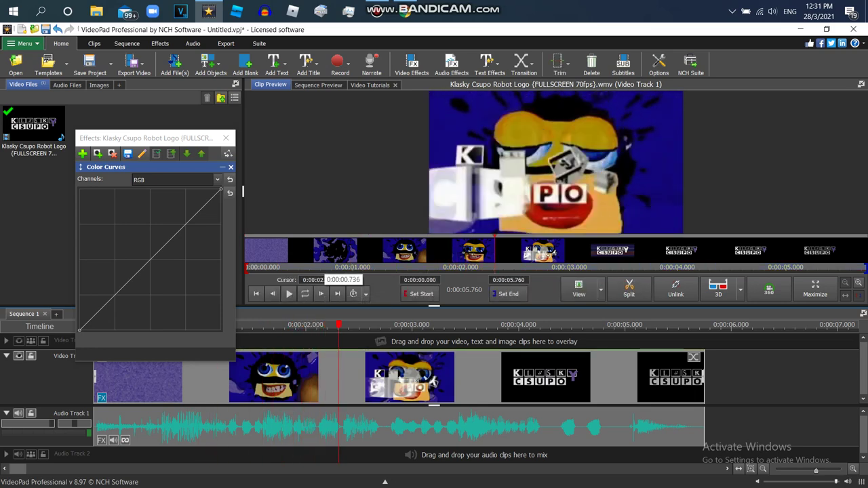
{"action": "left_click", "coordinate": [323, 268]}
{"action": "left_click", "coordinate": [422, 268]}
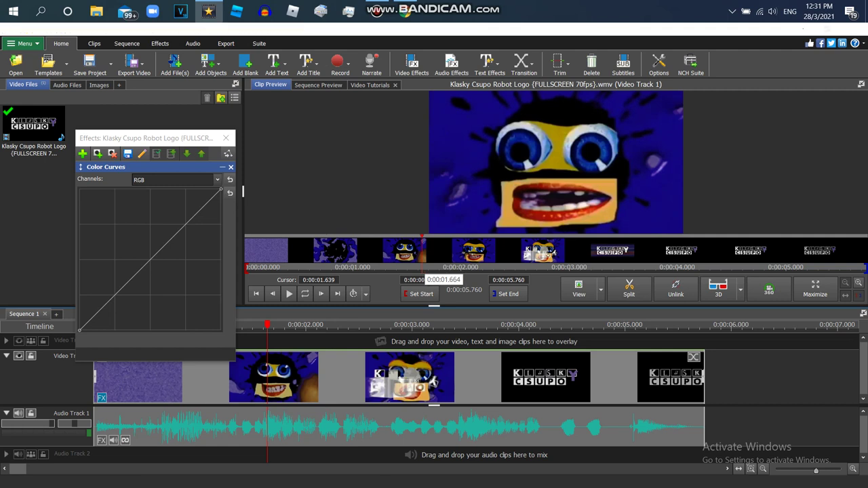
{"action": "mouse_move", "coordinate": [448, 252]}
- Shape the RGB curve into a hump, raising two points in the shadows and lowering the highlight end to about one third height
{"action": "left_click_drag", "start_coordinate": [132, 278], "coordinate": [123, 242]}
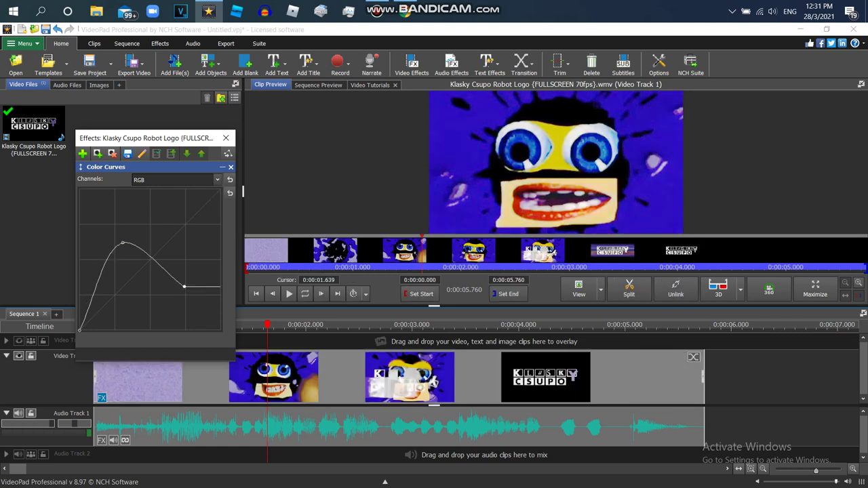
{"action": "left_click_drag", "start_coordinate": [184, 287], "coordinate": [220, 284]}
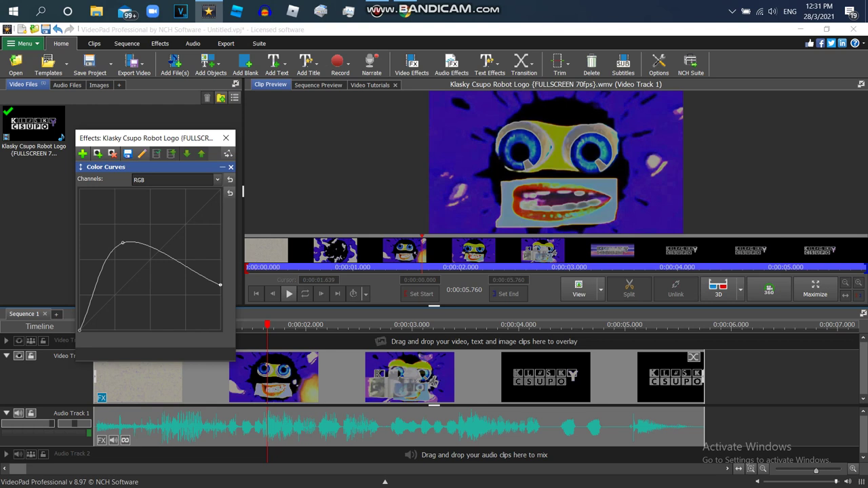
{"action": "left_click", "coordinate": [107, 294]}
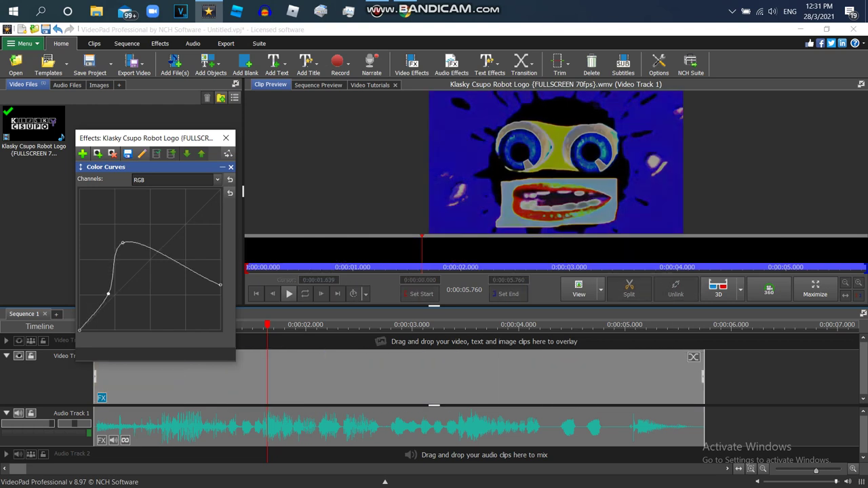
{"action": "left_click_drag", "start_coordinate": [108, 293], "coordinate": [96, 247]}
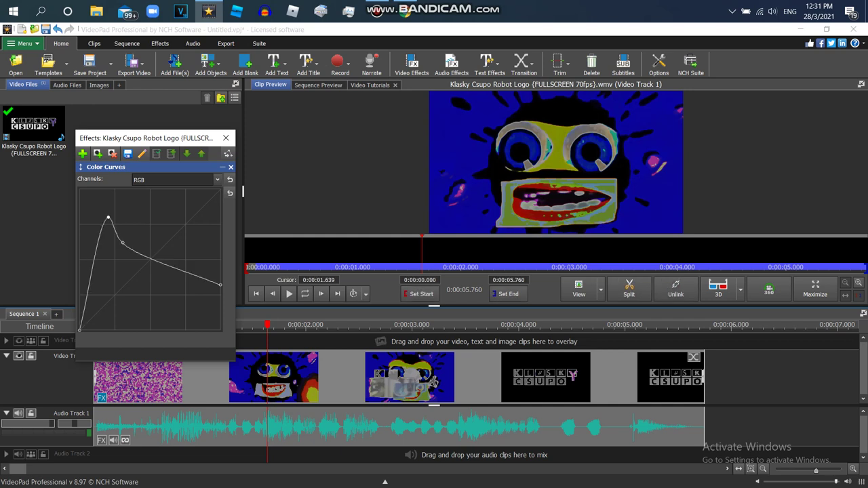
{"action": "left_click_drag", "start_coordinate": [109, 217], "coordinate": [98, 243]}
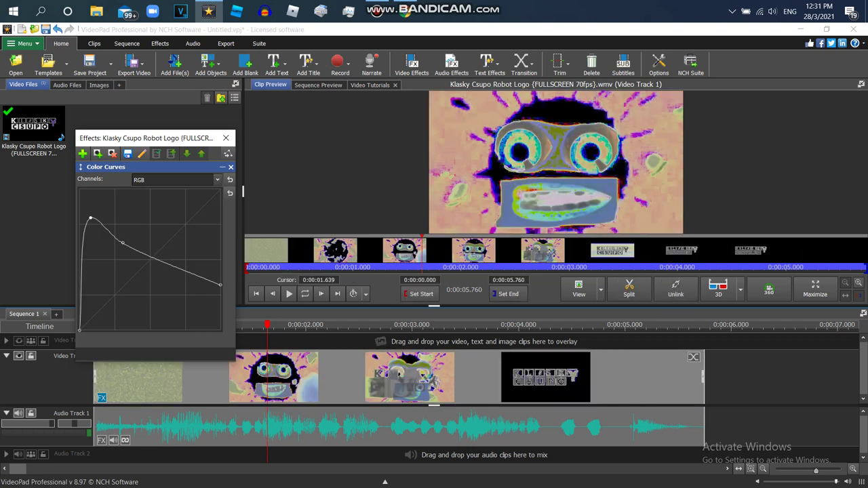
{"action": "left_click_drag", "start_coordinate": [99, 242], "coordinate": [106, 254]}
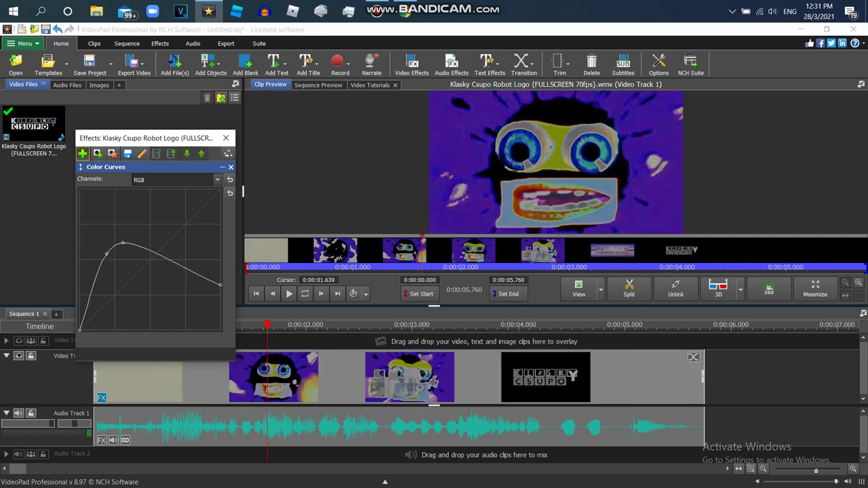
{"action": "left_click", "coordinate": [83, 154]}
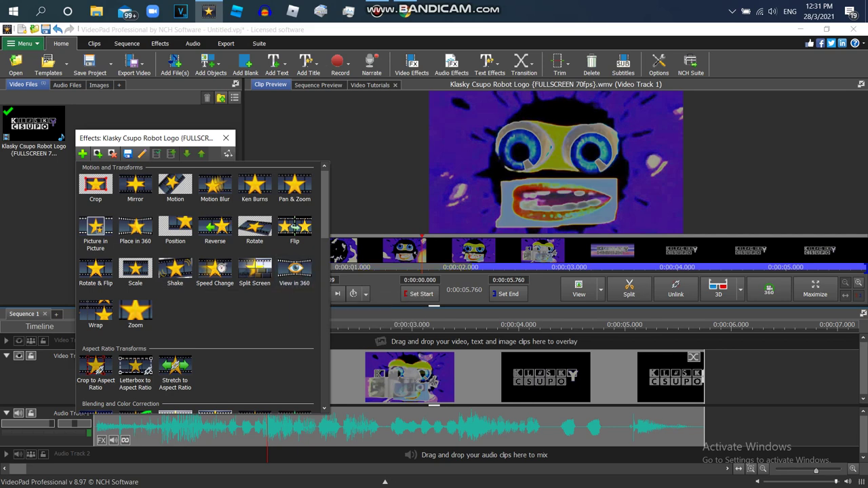
{"action": "key", "text": "Escape"}
{"action": "left_click", "coordinate": [377, 11]}
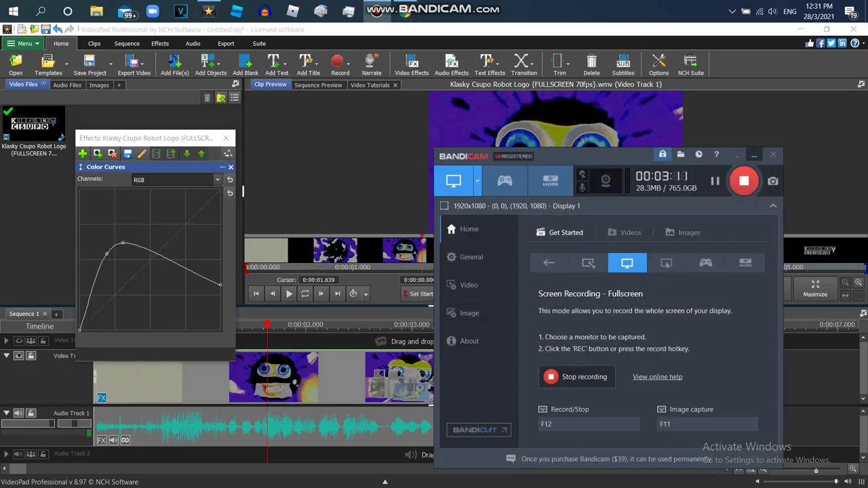
{"action": "left_click", "coordinate": [754, 155]}
- Try an RGB curve with the darkest tones at maximum and a lowered shadow point, and remove the Color Curves effect
{"action": "left_click_drag", "start_coordinate": [106, 254], "coordinate": [80, 190]}
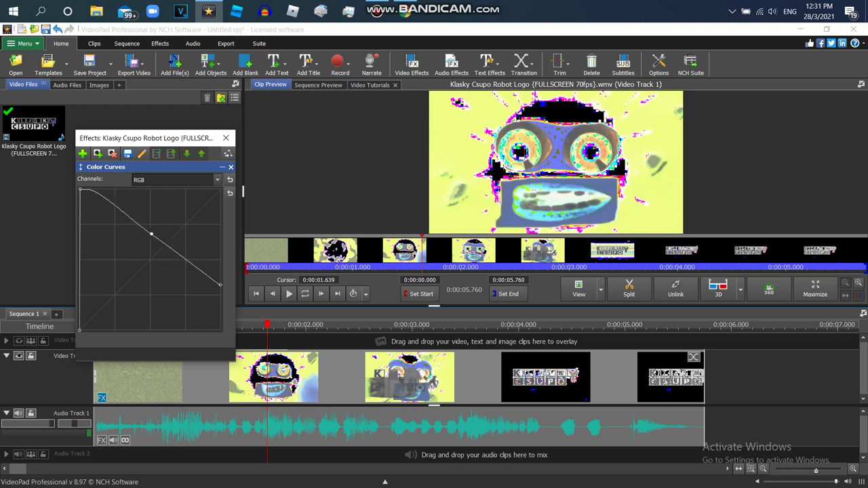
{"action": "left_click_drag", "start_coordinate": [158, 227], "coordinate": [107, 277]}
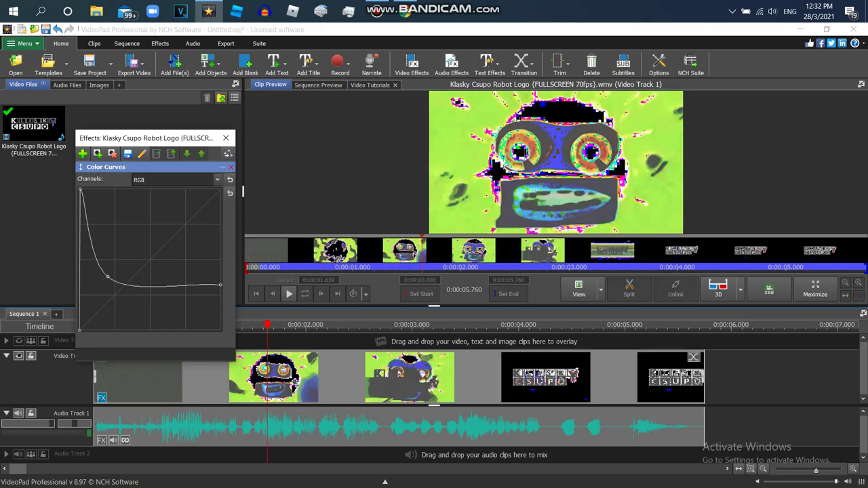
{"action": "left_click", "coordinate": [231, 167]}
- Add the Negative filter to the clip to invert its colors
{"action": "left_click", "coordinate": [83, 154]}
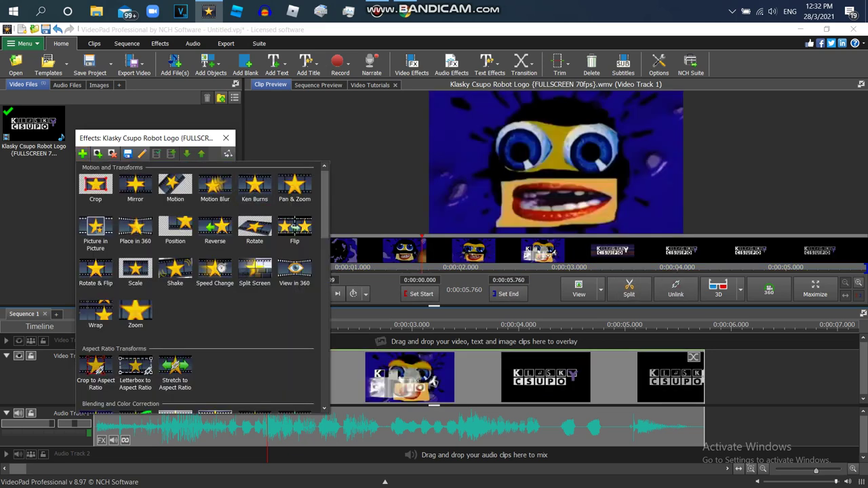
{"action": "scroll", "coordinate": [203, 288], "scroll_direction": "down", "scroll_amount": 2}
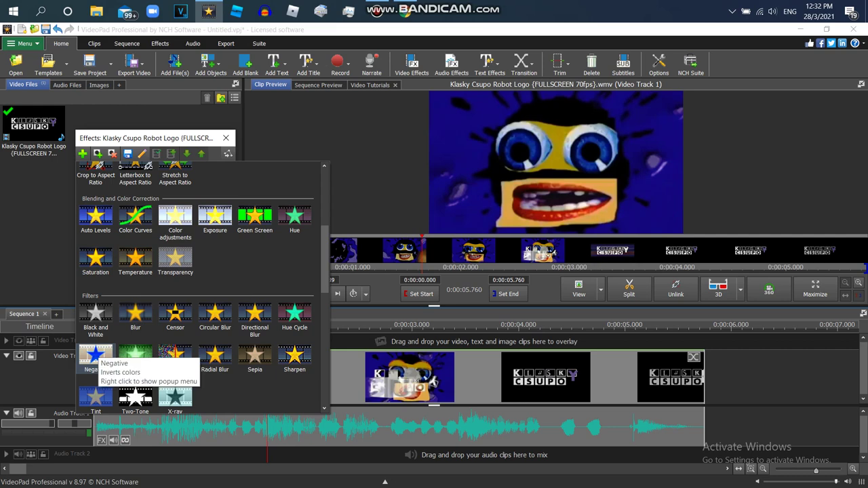
{"action": "left_click", "coordinate": [96, 356]}
- Add the Temperature effect, set it to 128.00, and preview the clip at about 0:00:01.567
{"action": "left_click", "coordinate": [82, 154]}
{"action": "scroll", "coordinate": [203, 287], "scroll_direction": "down", "scroll_amount": 7}
{"action": "scroll", "coordinate": [203, 287], "scroll_direction": "up", "scroll_amount": 3}
{"action": "scroll", "coordinate": [196, 285], "scroll_direction": "up", "scroll_amount": 1}
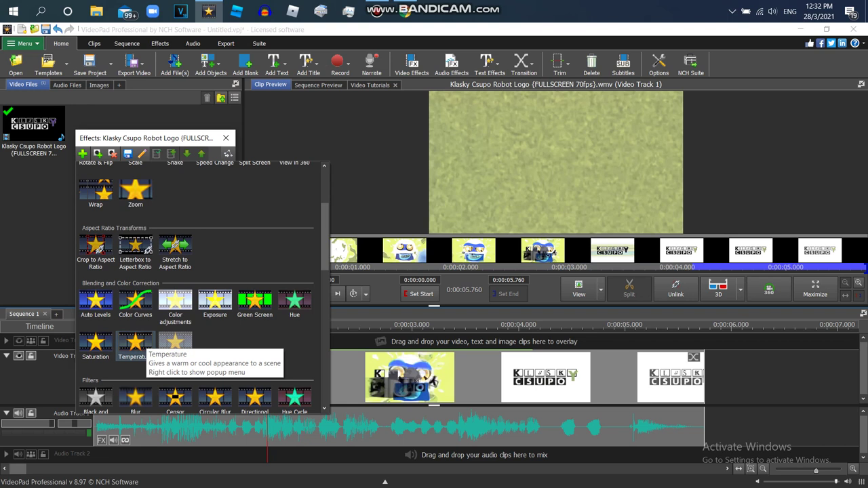
{"action": "left_click", "coordinate": [136, 344]}
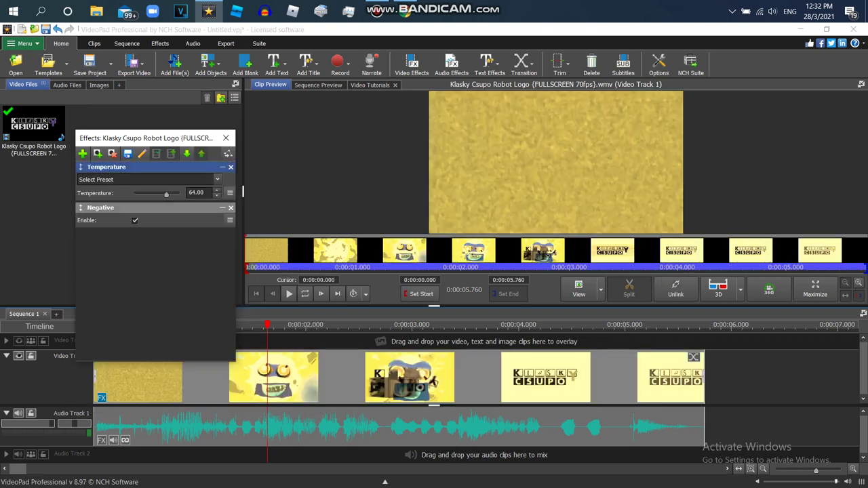
{"action": "left_click_drag", "start_coordinate": [166, 195], "coordinate": [181, 195]}
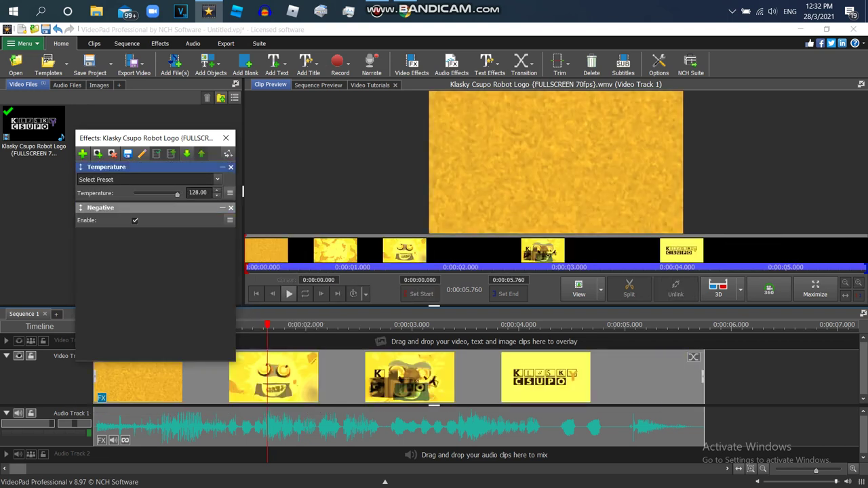
{"action": "left_click_drag", "start_coordinate": [286, 255], "coordinate": [414, 266]}
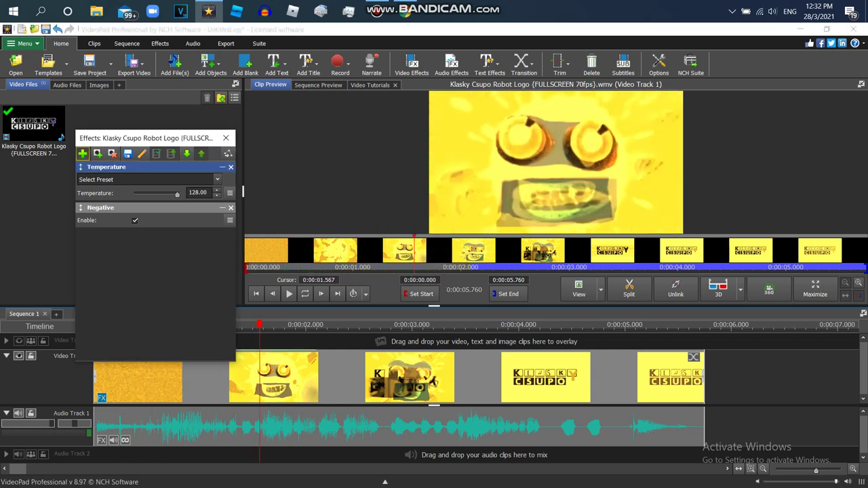
- Add Color Curves above Temperature and bend the RGB curve into an S, raising the shadows and pulling the highlights down near the baseline
{"action": "left_click", "coordinate": [83, 154]}
{"action": "scroll", "coordinate": [297, 227], "scroll_direction": "down", "scroll_amount": 3}
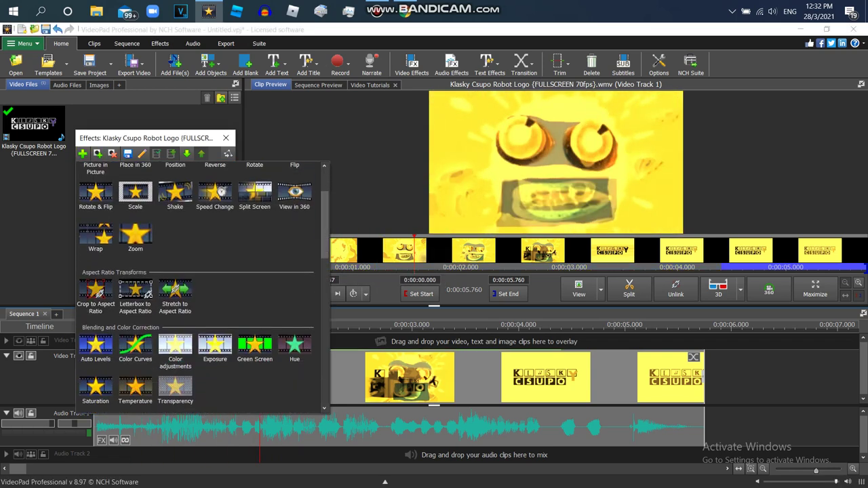
{"action": "left_click", "coordinate": [135, 280]}
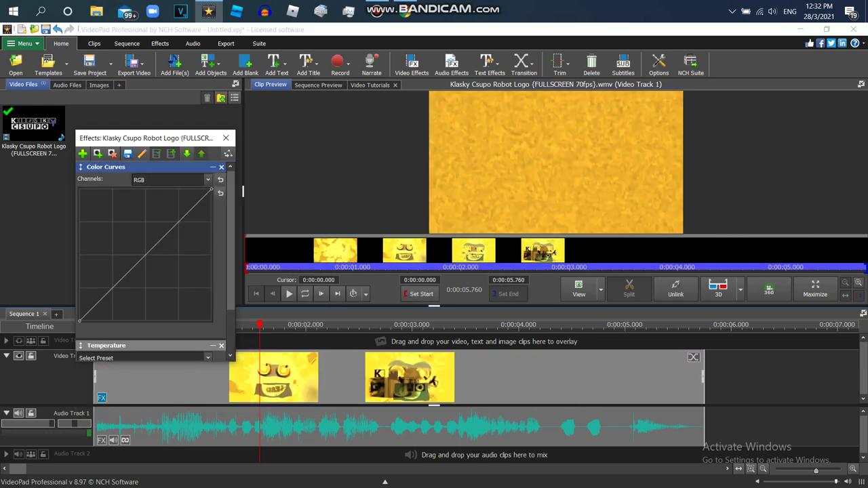
{"action": "left_click_drag", "start_coordinate": [298, 253], "coordinate": [395, 252]}
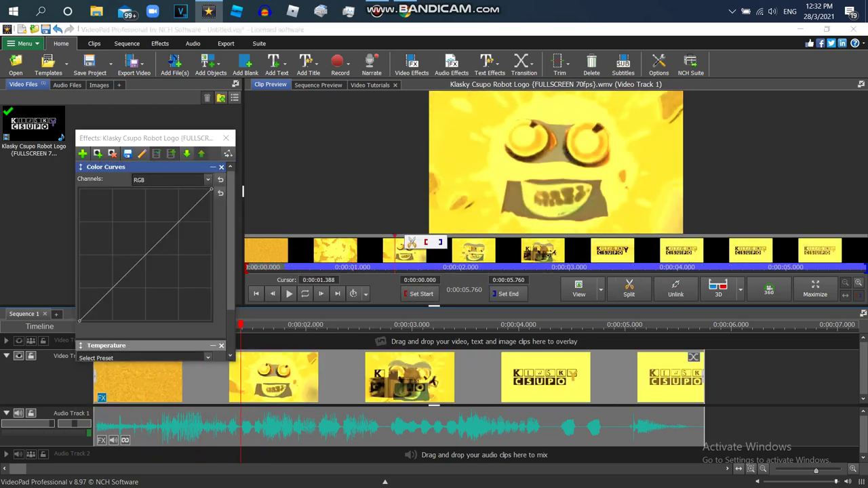
{"action": "left_click_drag", "start_coordinate": [113, 288], "coordinate": [96, 261]}
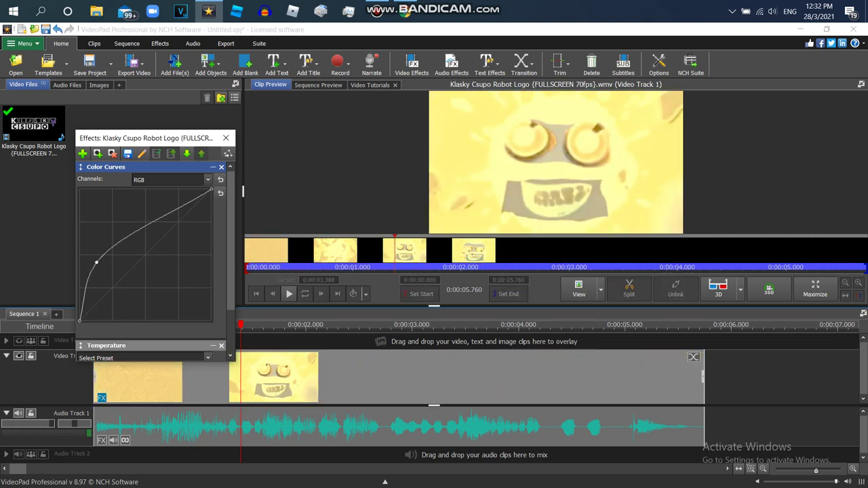
{"action": "left_click_drag", "start_coordinate": [145, 226], "coordinate": [155, 298]}
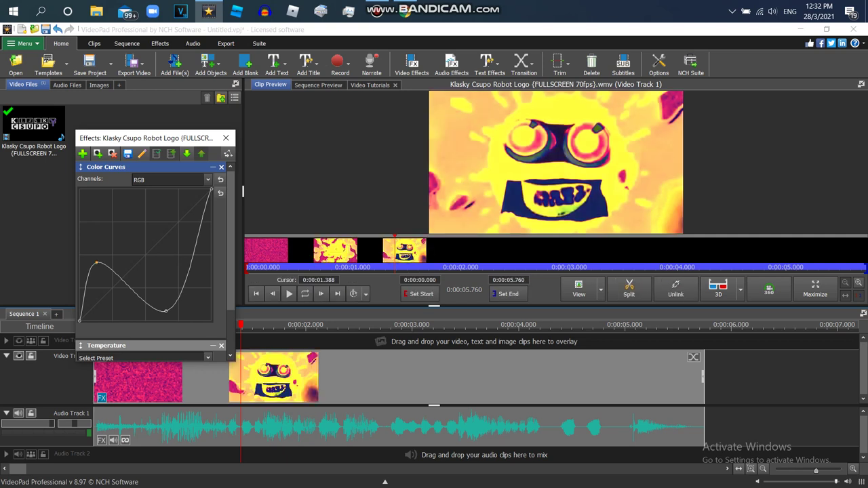
- Move the RGB curve's shadow point up toward the midtones and the white endpoint inward along the maximum level
{"action": "left_click_drag", "start_coordinate": [96, 263], "coordinate": [136, 243]}
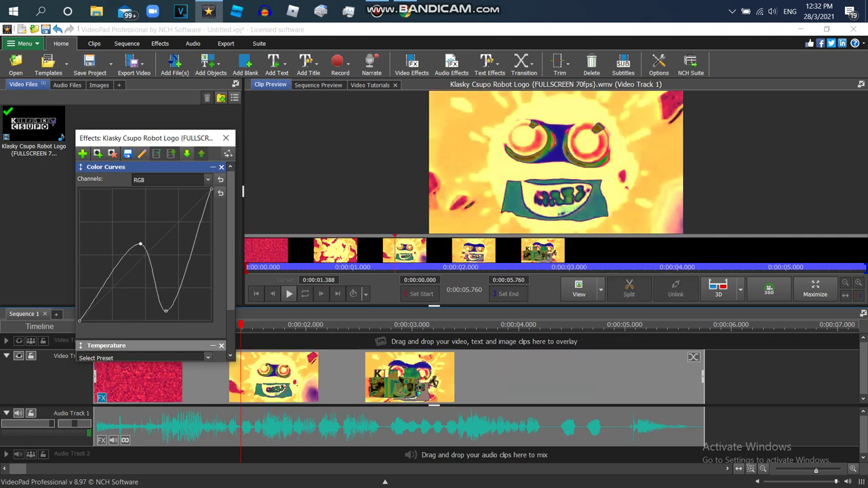
{"action": "left_click_drag", "start_coordinate": [140, 244], "coordinate": [142, 244]}
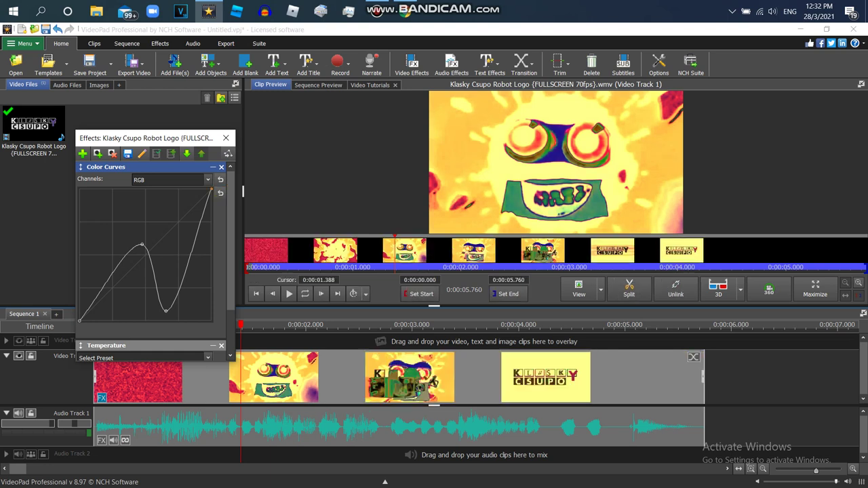
{"action": "left_click_drag", "start_coordinate": [211, 192], "coordinate": [210, 259]}
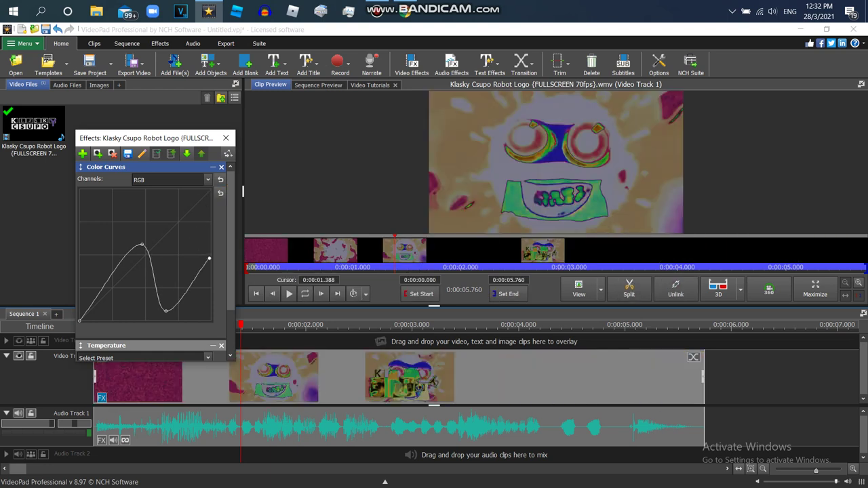
{"action": "left_click_drag", "start_coordinate": [209, 258], "coordinate": [178, 189]}
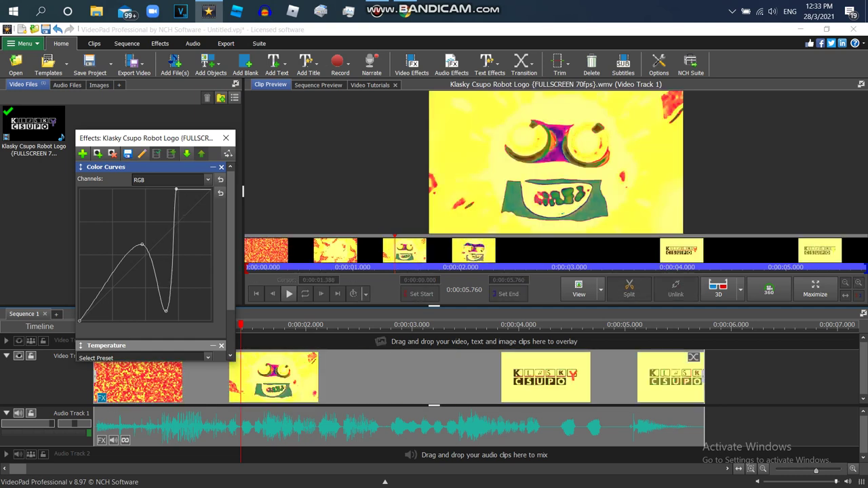
- Reshape the RGB curve's lower half into a nearly straight rise from black that ends in a sharp peak just before the midtones
{"action": "left_click_drag", "start_coordinate": [118, 264], "coordinate": [134, 190]}
{"action": "left_click_drag", "start_coordinate": [79, 320], "coordinate": [80, 189]}
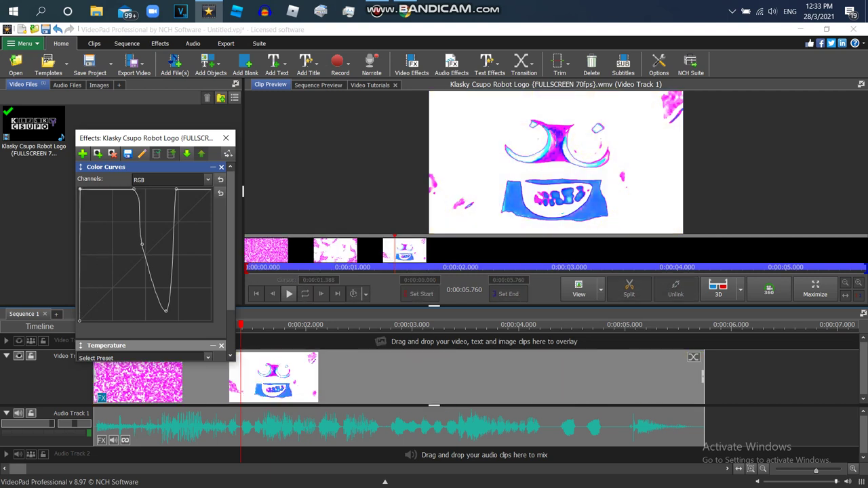
{"action": "left_click_drag", "start_coordinate": [80, 189], "coordinate": [132, 264]}
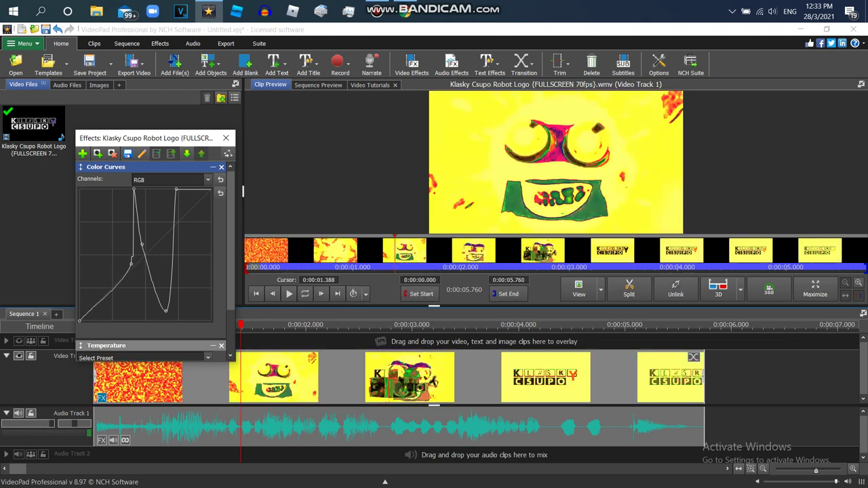
{"action": "left_click_drag", "start_coordinate": [139, 222], "coordinate": [141, 236]}
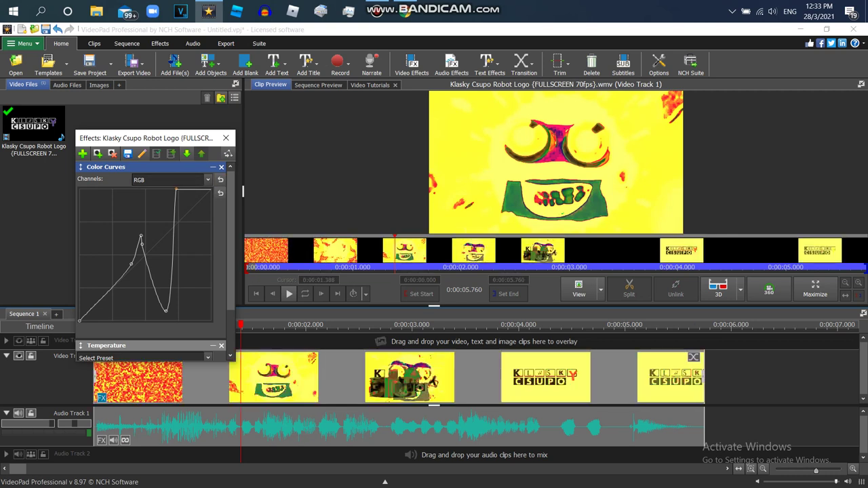
- Lower the RGB curve's highlight point to about three quarters height and add an endpoint at the white corner
{"action": "key", "text": "ctrl+z"}
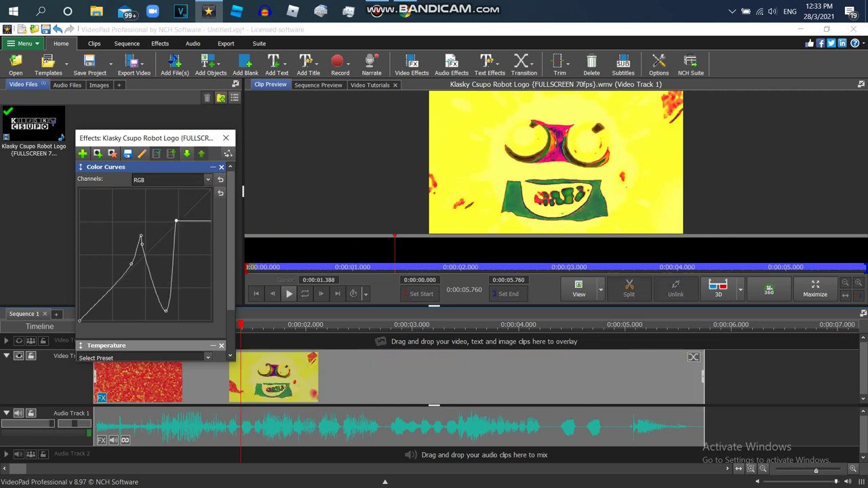
{"action": "key", "text": "ctrl+z"}
{"action": "key", "text": "ctrl+z"}
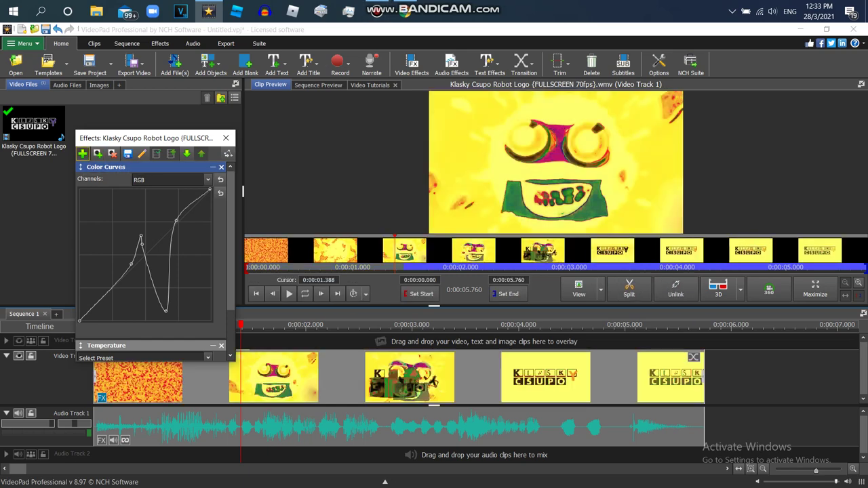
- Add the Tiles effect above Color Curves and preview the clip at 0:00:01.651
{"action": "left_click", "coordinate": [83, 154]}
{"action": "scroll", "coordinate": [203, 287], "scroll_direction": "down", "scroll_amount": 7}
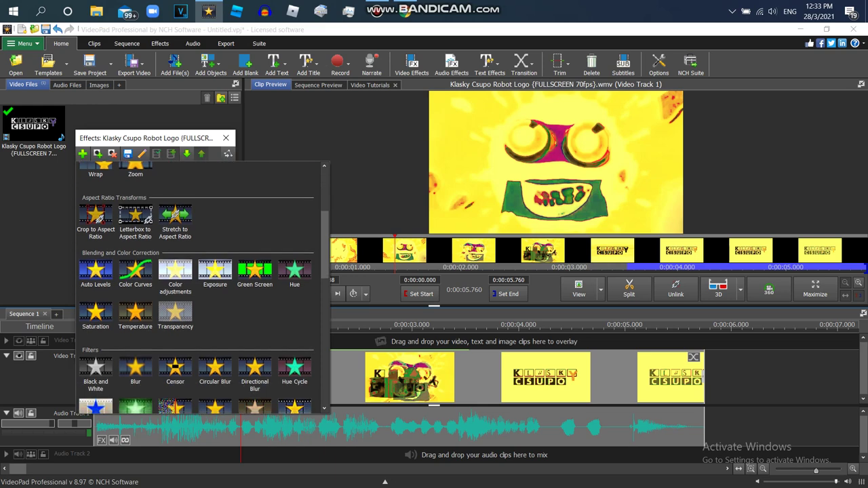
{"action": "scroll", "coordinate": [203, 287], "scroll_direction": "down", "scroll_amount": 7}
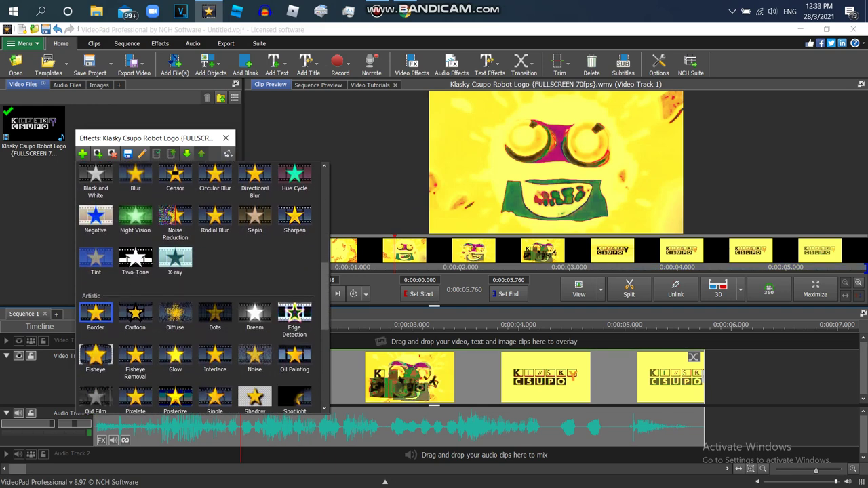
{"action": "left_click", "coordinate": [95, 288]}
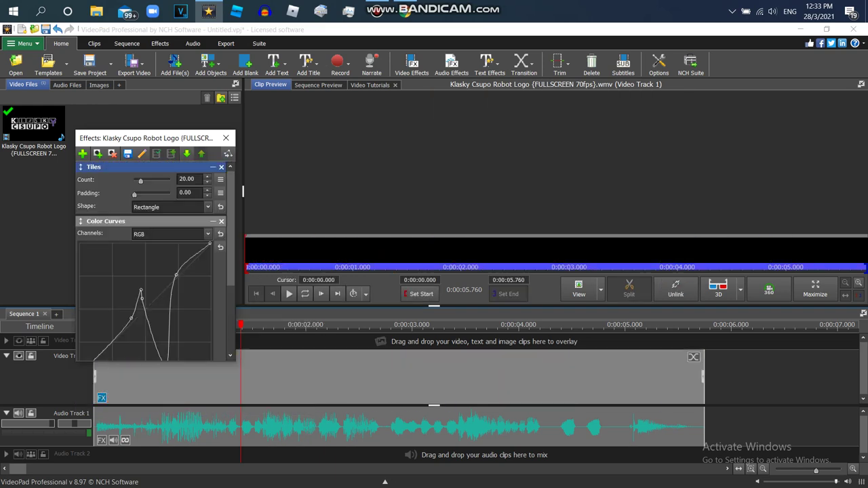
{"action": "left_click", "coordinate": [424, 251]}
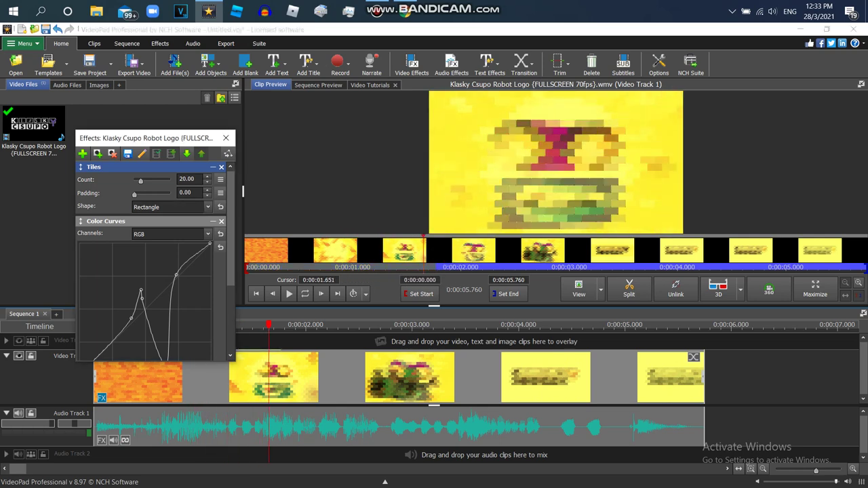
- Try Tiles padding values of 0.21 and 0.04 and count values of 35.65 and 27.73
{"action": "left_click_drag", "start_coordinate": [135, 195], "coordinate": [148, 195]}
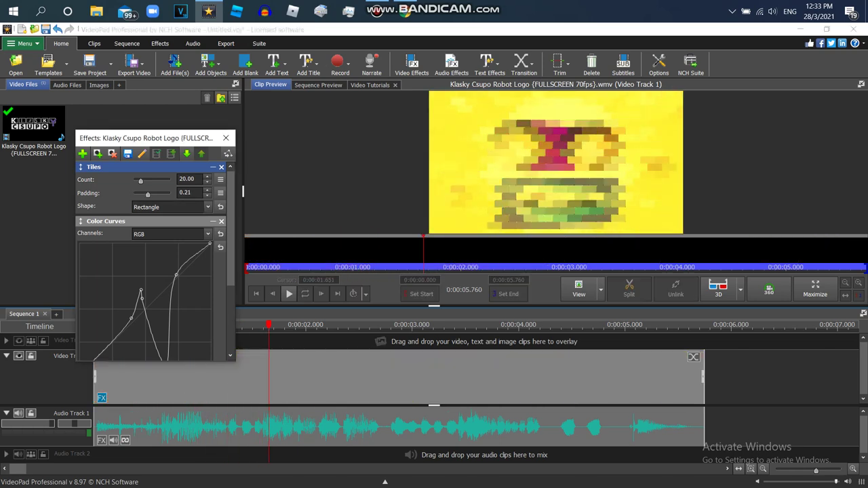
{"action": "left_click", "coordinate": [172, 207]}
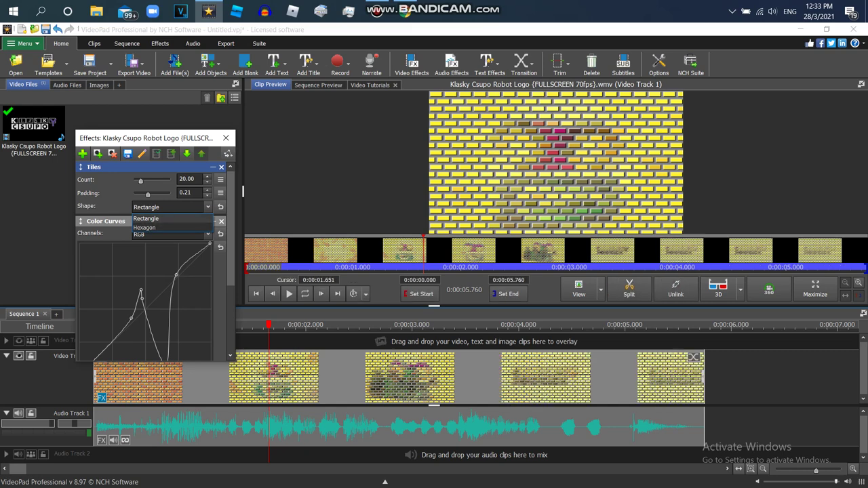
{"action": "left_click_drag", "start_coordinate": [148, 195], "coordinate": [137, 194]}
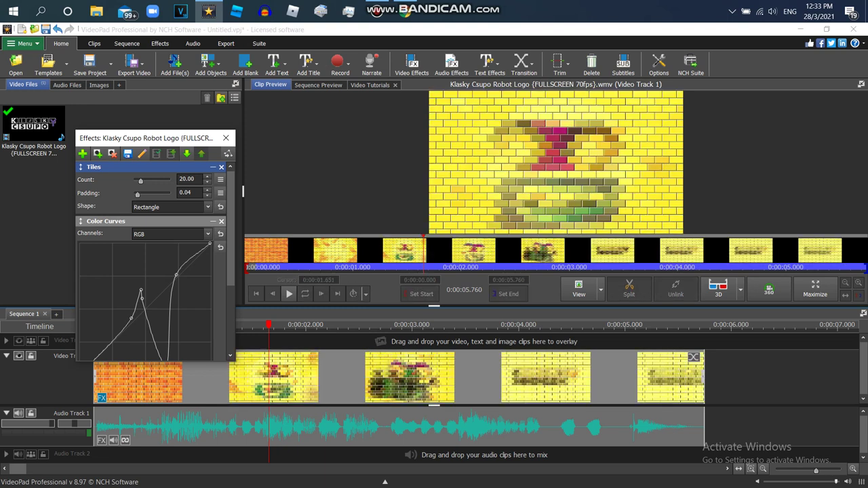
{"action": "left_click_drag", "start_coordinate": [141, 181], "coordinate": [146, 181]}
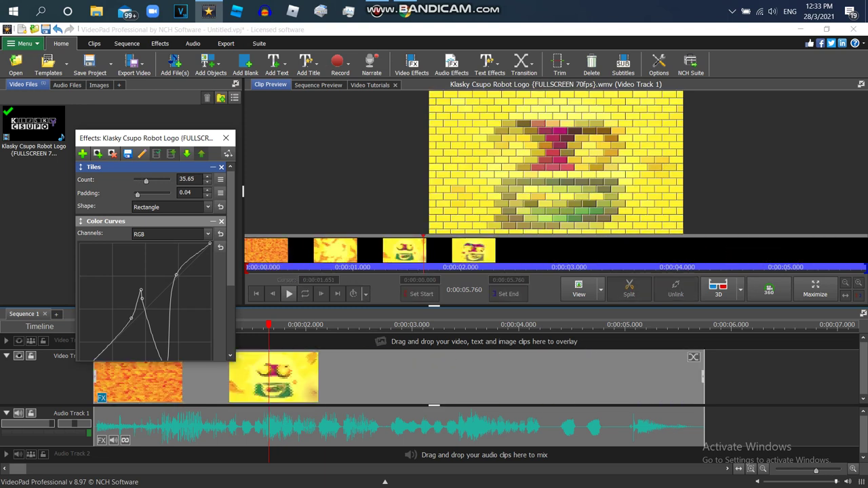
{"action": "left_click_drag", "start_coordinate": [146, 182], "coordinate": [144, 181]}
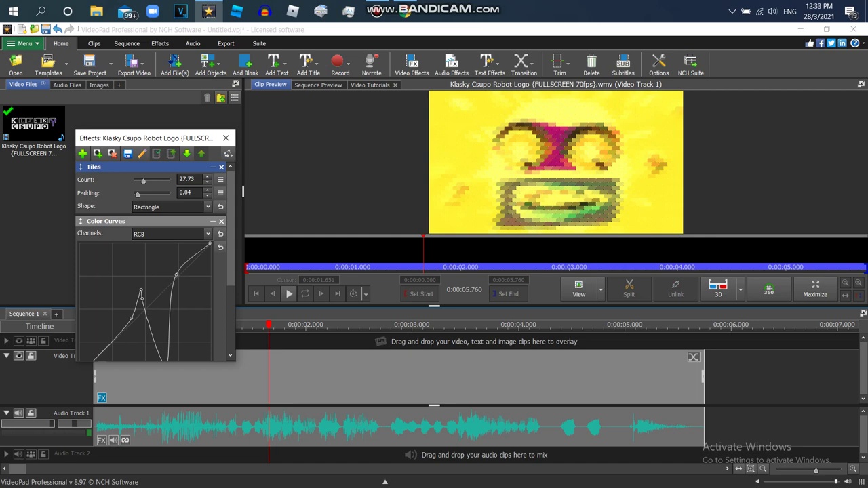
- Set the Tiles count to 30 and the padding to 0.05
{"action": "double_click", "coordinate": [187, 180]}
{"action": "type", "text": "30"}
{"action": "key", "text": "Tab"}
{"action": "type", "text": "5"}
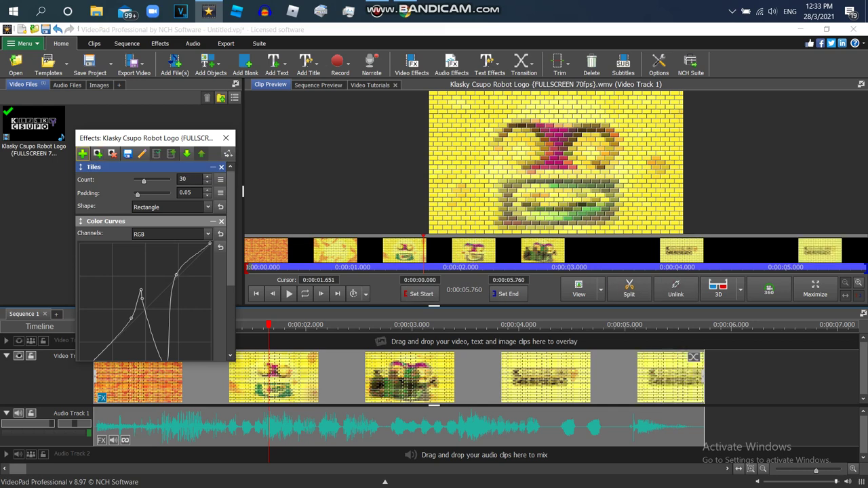
{"action": "left_click", "coordinate": [82, 153]}
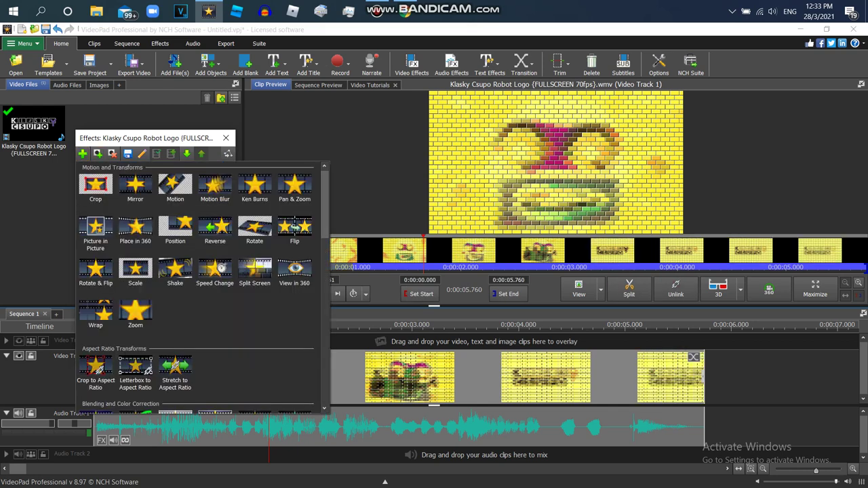
{"action": "scroll", "coordinate": [197, 284], "scroll_direction": "down", "scroll_amount": 6}
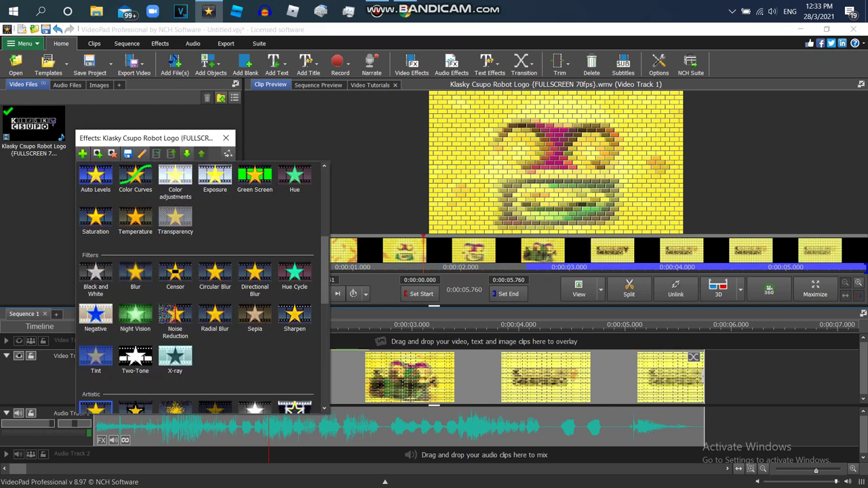
{"action": "scroll", "coordinate": [197, 285], "scroll_direction": "down", "scroll_amount": 4}
{"action": "scroll", "coordinate": [197, 285], "scroll_direction": "down", "scroll_amount": 2}
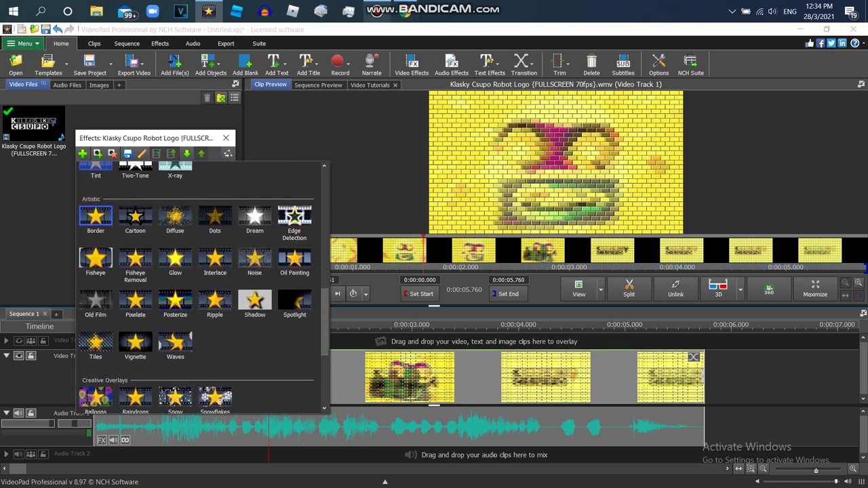
{"action": "left_click", "coordinate": [377, 12]}
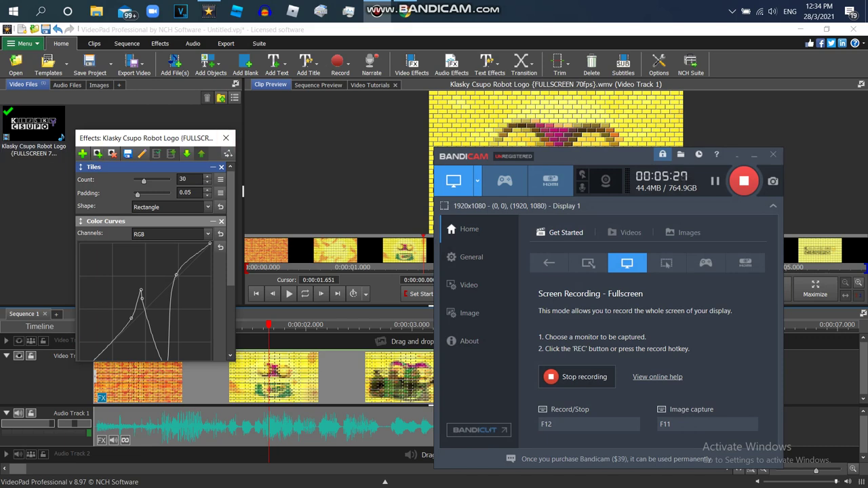
- Add the Sharpen filter to the clip above Tiles
{"action": "left_click", "coordinate": [82, 153]}
{"action": "scroll", "coordinate": [294, 229], "scroll_direction": "down", "scroll_amount": 5}
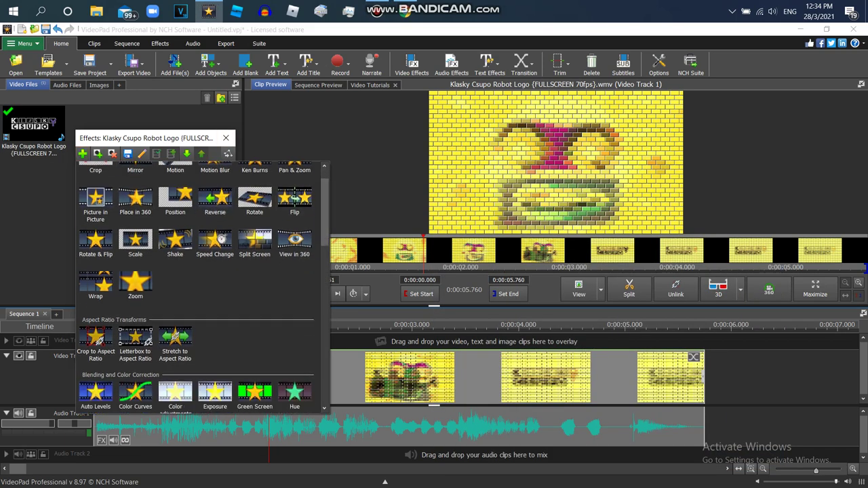
{"action": "scroll", "coordinate": [203, 288], "scroll_direction": "down", "scroll_amount": 5}
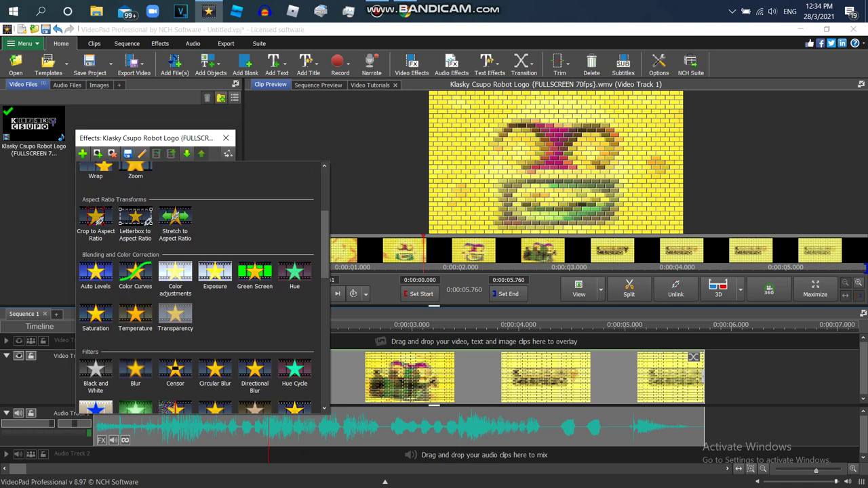
{"action": "scroll", "coordinate": [96, 363], "scroll_direction": "down", "scroll_amount": 3}
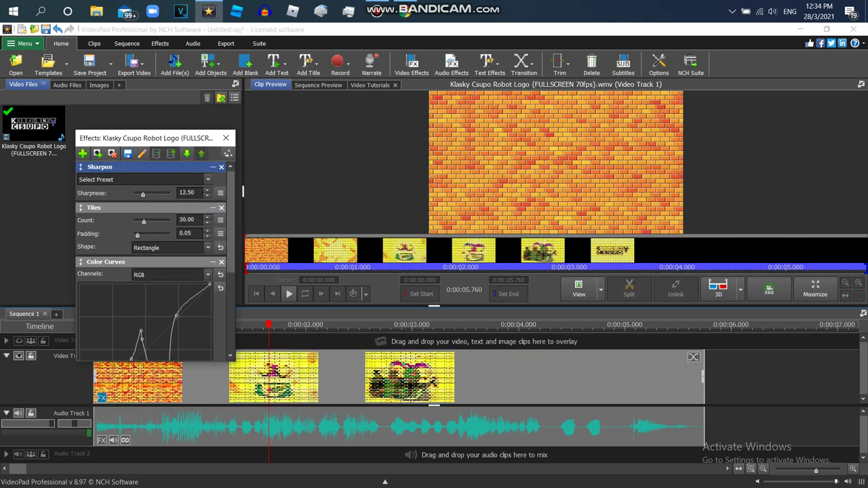
- Set the Sharpen effect's sharpness to 20, previewing the clip at 0:00:01.659
{"action": "left_click_drag", "start_coordinate": [143, 194], "coordinate": [155, 195]}
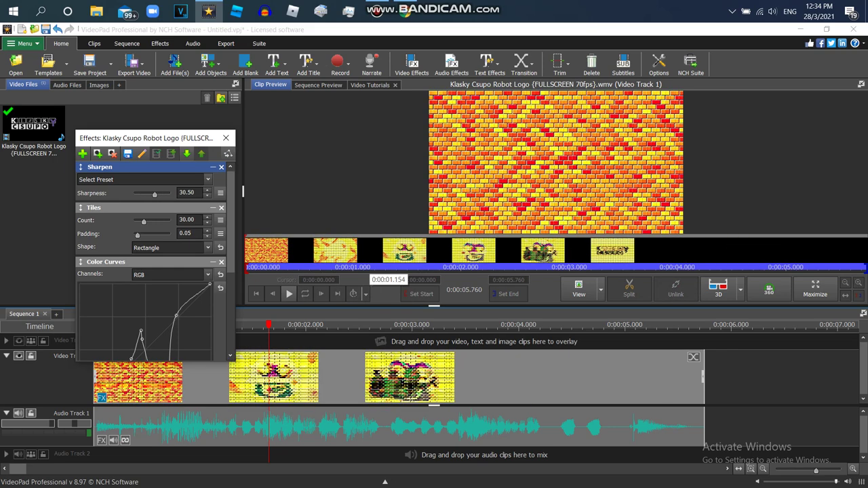
{"action": "left_click", "coordinate": [372, 267]}
{"action": "left_click_drag", "start_coordinate": [372, 267], "coordinate": [424, 267]}
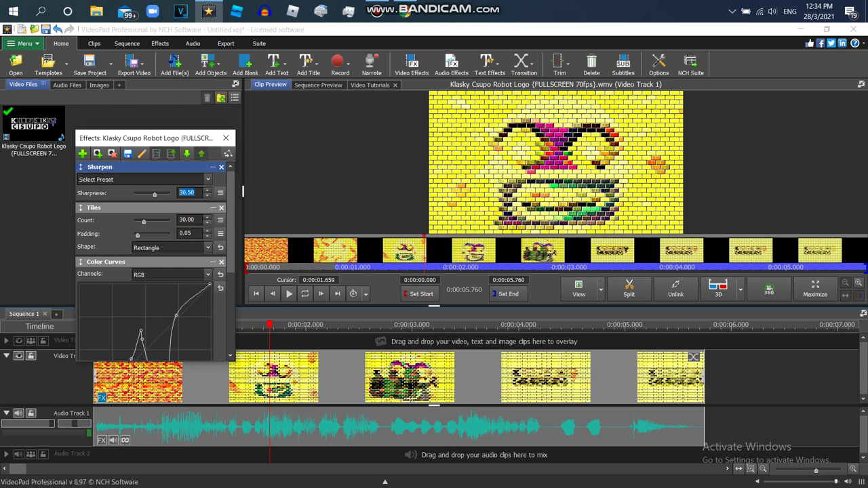
{"action": "type", "text": "20"}
{"action": "key", "text": "Tab"}
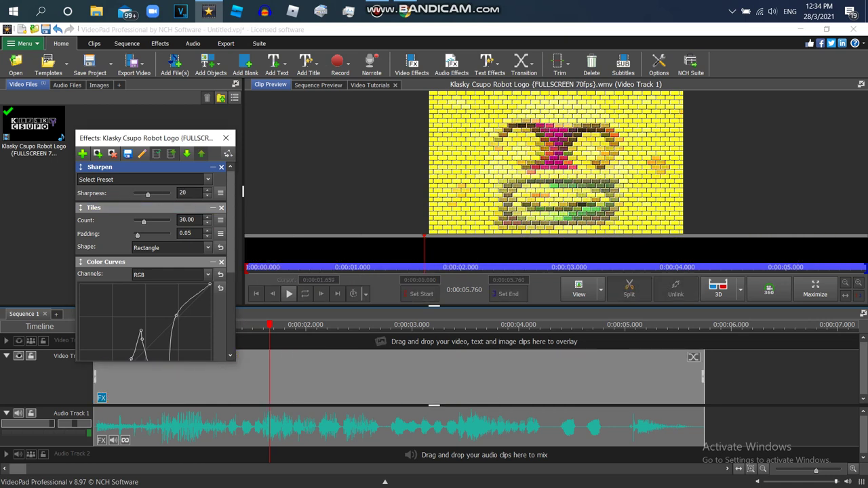
- Add the artistic Waves effect to the clip above Sharpen
{"action": "left_click", "coordinate": [82, 154]}
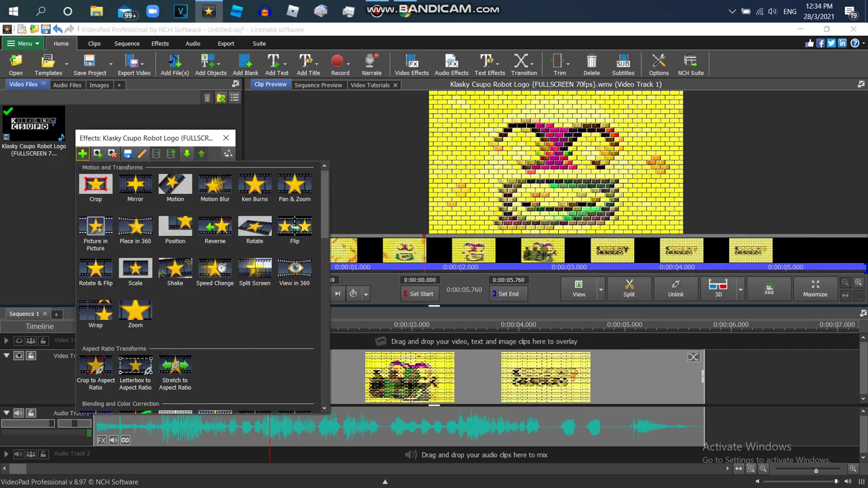
{"action": "scroll", "coordinate": [202, 287], "scroll_direction": "down", "scroll_amount": 1}
{"action": "scroll", "coordinate": [175, 305], "scroll_direction": "down", "scroll_amount": 6}
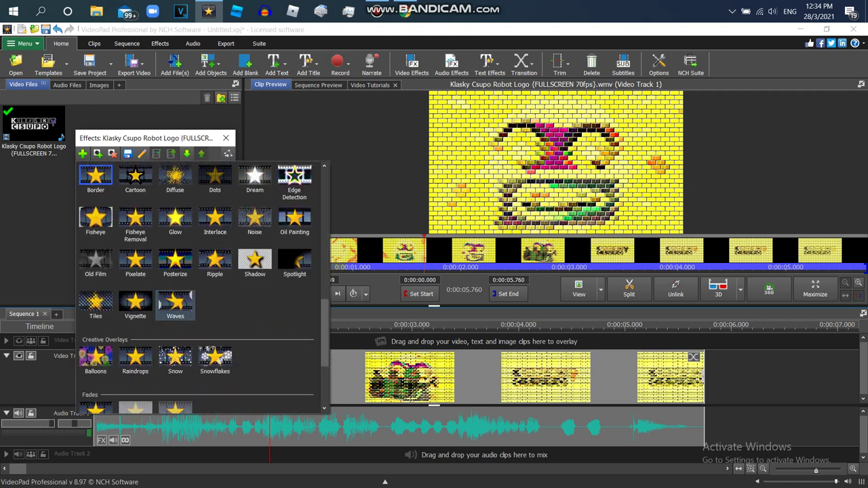
{"action": "left_click", "coordinate": [175, 304]}
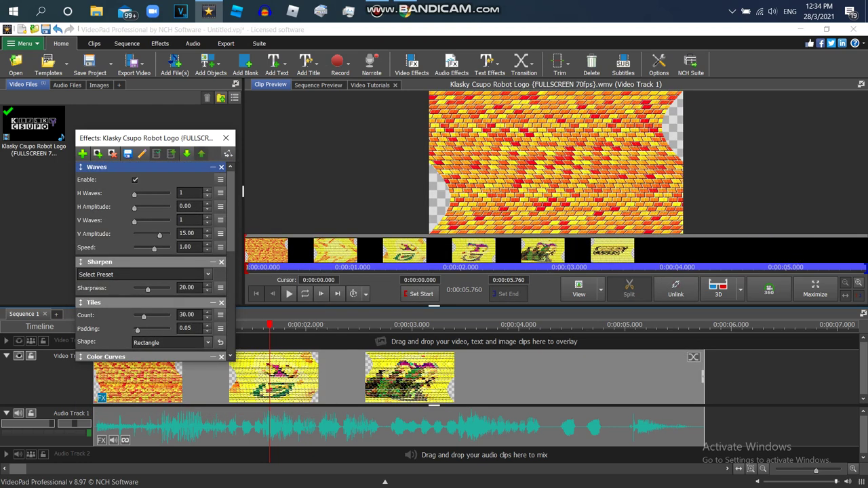
- Set the Waves effect's speed to 5.00 and its horizontal wave count to 5
{"action": "left_click_drag", "start_coordinate": [155, 249], "coordinate": [170, 249]}
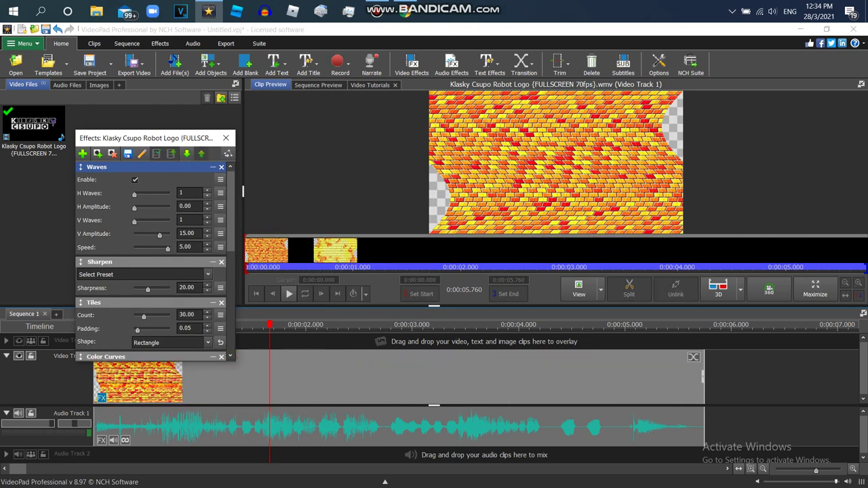
{"action": "left_click_drag", "start_coordinate": [138, 194], "coordinate": [150, 194]}
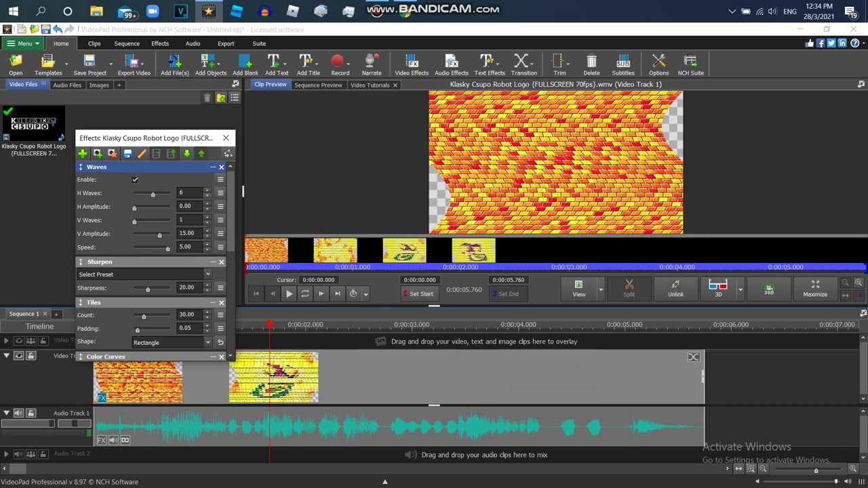
{"action": "left_click_drag", "start_coordinate": [153, 195], "coordinate": [149, 194]}
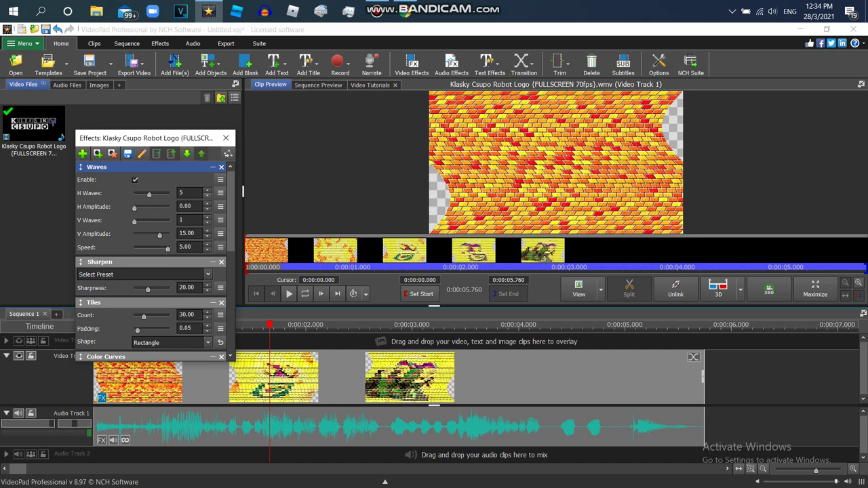
- Set the Waves effect's vertical waves to 5, horizontal waves to 1 and vertical amplitude to 5, previewing the clip
{"action": "left_click_drag", "start_coordinate": [135, 222], "coordinate": [149, 222]}
{"action": "left_click", "coordinate": [183, 193]}
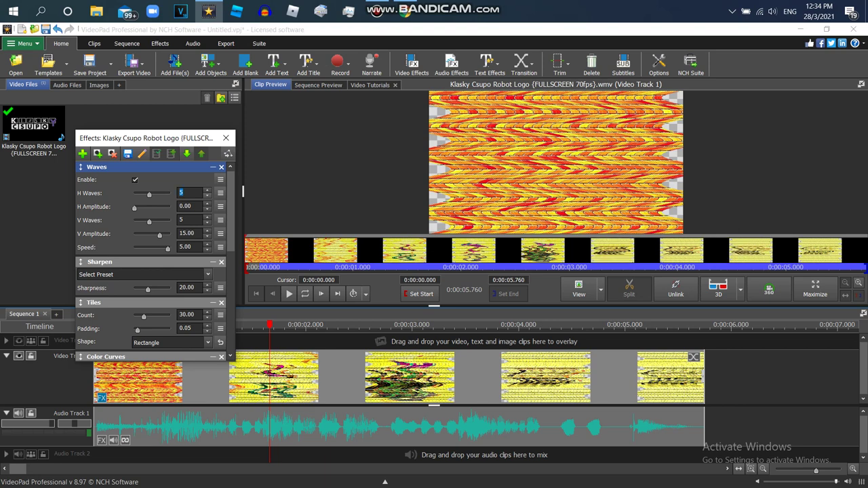
{"action": "type", "text": "0"}
{"action": "left_click", "coordinate": [193, 206]}
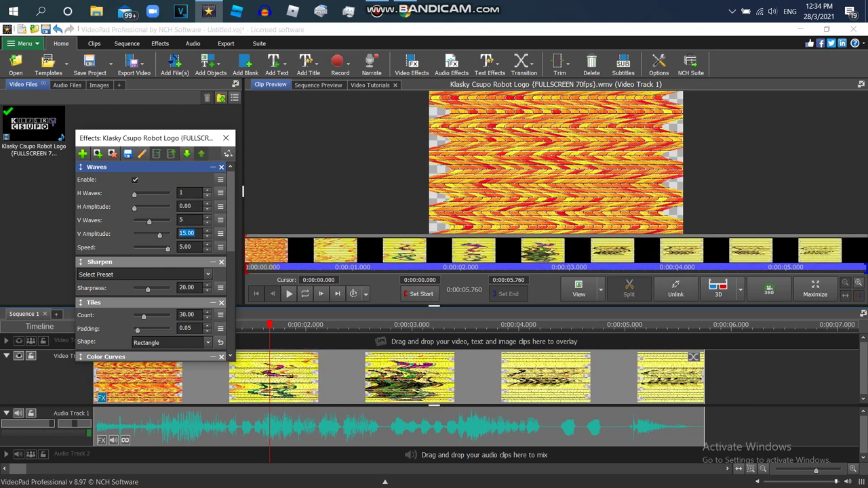
{"action": "type", "text": "5"}
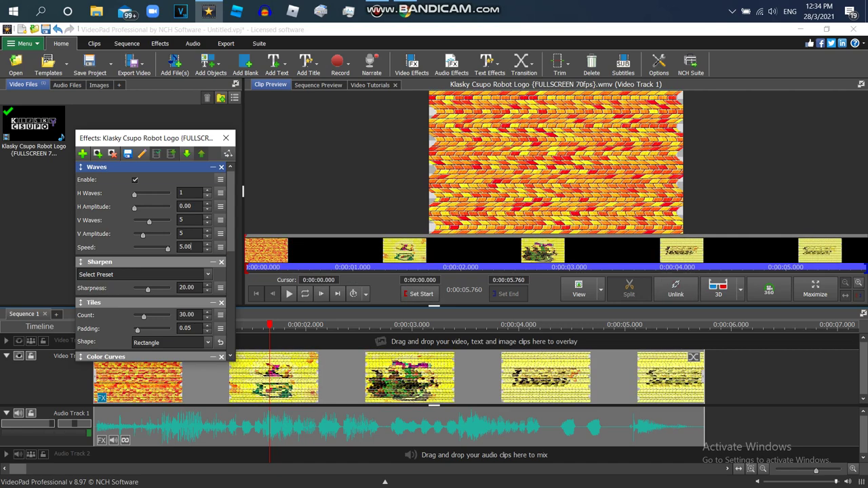
{"action": "left_click", "coordinate": [289, 294]}
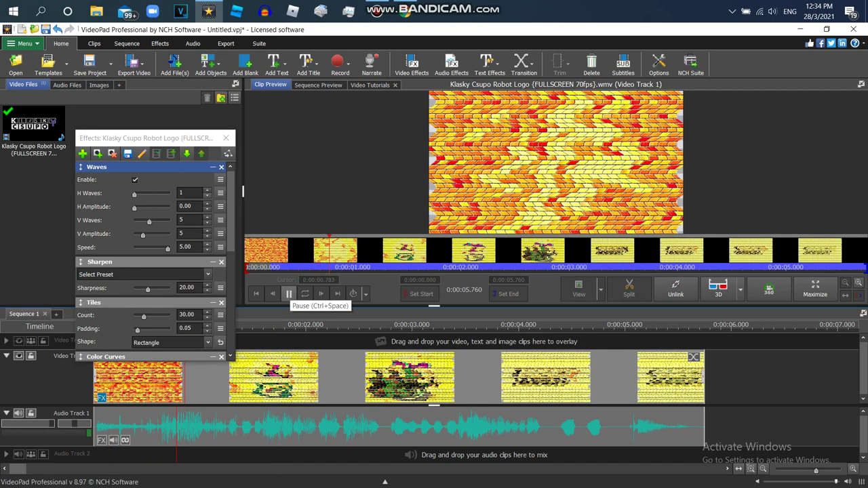
{"action": "left_click", "coordinate": [289, 294]}
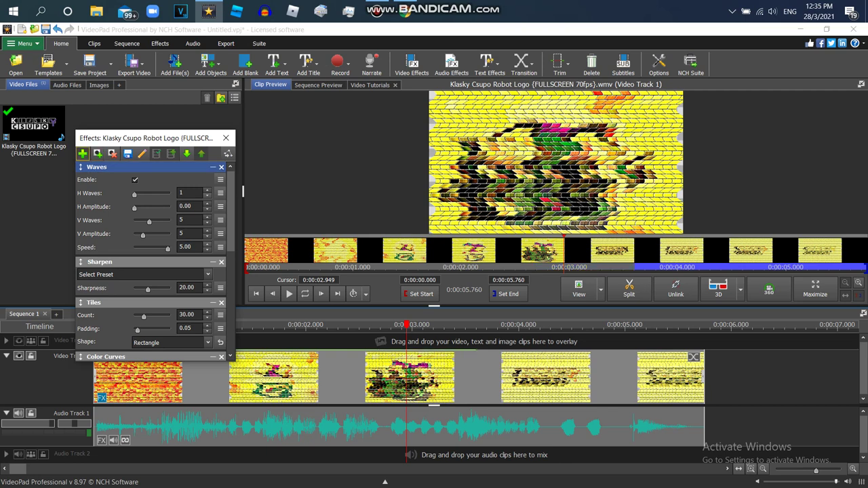
- Open Speed Change for the clip and confirm it at 100% with the audio pitch kept unchanged
{"action": "left_click", "coordinate": [82, 154]}
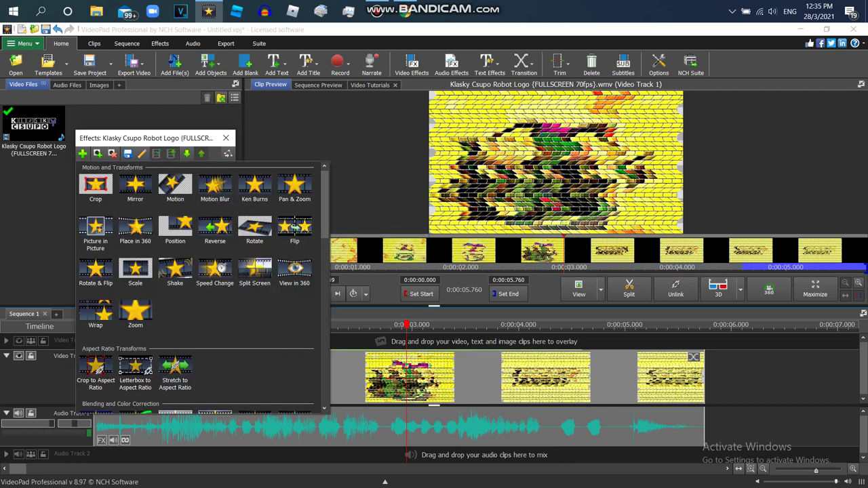
{"action": "scroll", "coordinate": [295, 248], "scroll_direction": "down", "scroll_amount": 1}
{"action": "left_click", "coordinate": [215, 252]}
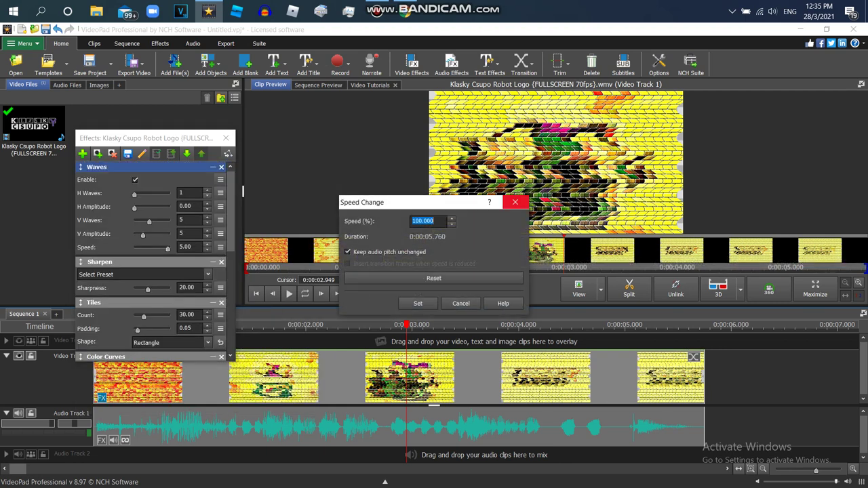
{"action": "left_click", "coordinate": [418, 303]}
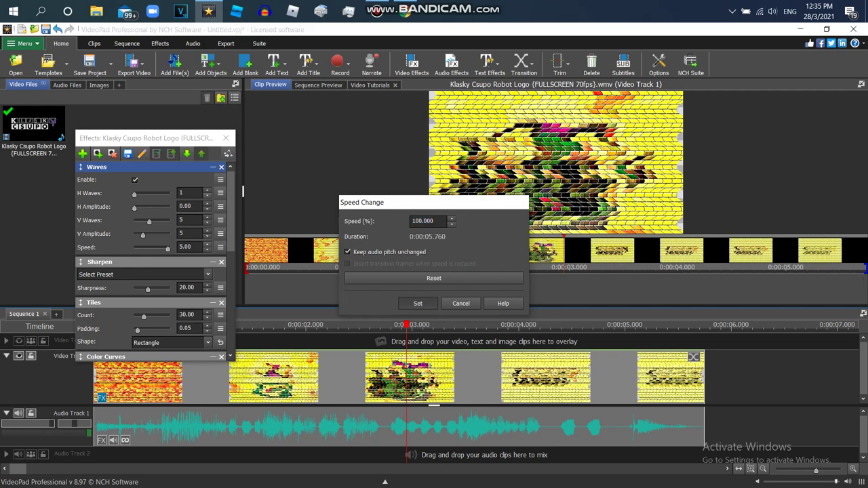
{"action": "left_click_drag", "start_coordinate": [366, 269], "coordinate": [805, 269]}
- Switch to Chrome and read the audio pitch instructions in the Klasky Csupo In G-Major 520 video description
{"action": "left_click", "coordinate": [378, 11]}
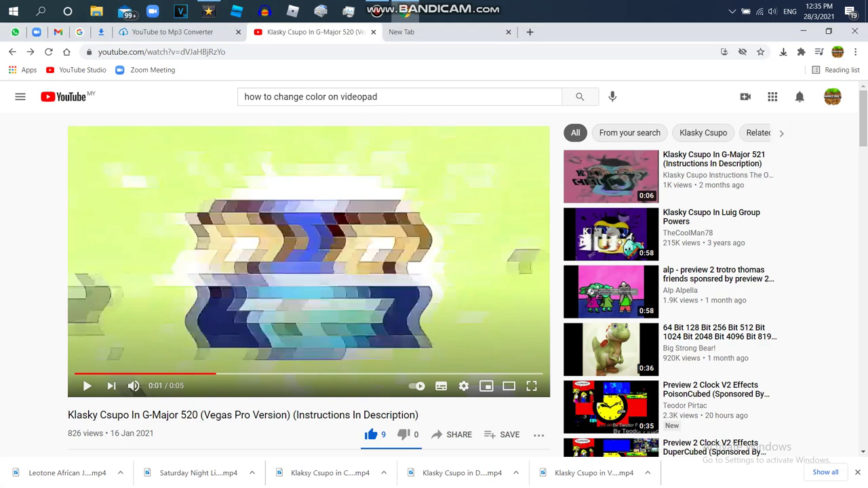
{"action": "scroll", "coordinate": [309, 271], "scroll_direction": "down", "scroll_amount": 6}
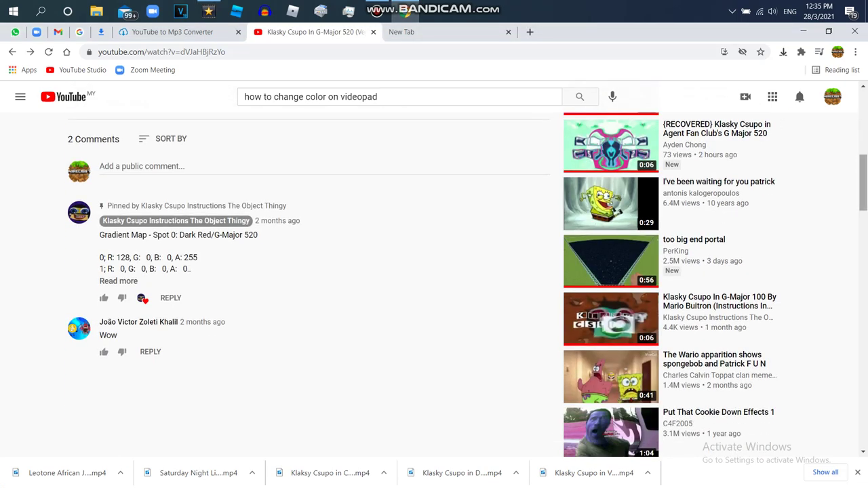
{"action": "scroll", "coordinate": [308, 271], "scroll_direction": "up", "scroll_amount": 2}
{"action": "left_click", "coordinate": [125, 217]}
{"action": "scroll", "coordinate": [308, 271], "scroll_direction": "down", "scroll_amount": 9}
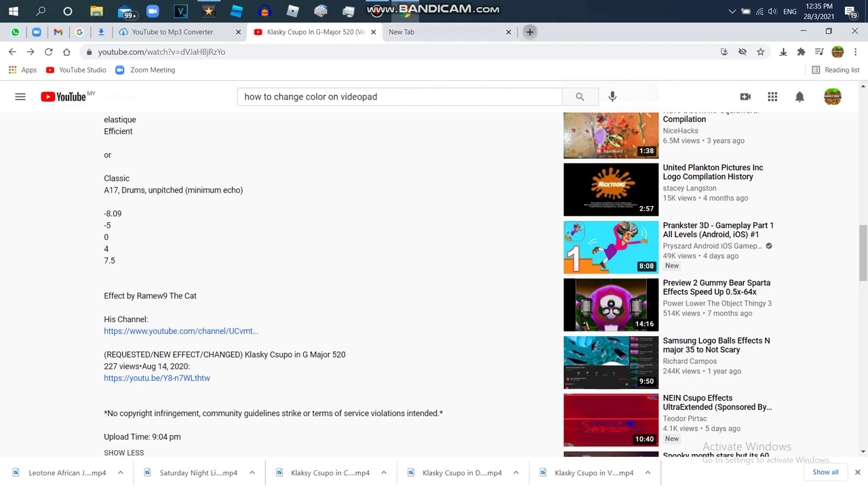
- Open voicechanger.io in a new browser tab and go to its Voice Maker page
{"action": "key", "text": "ctrl+t"}
{"action": "type", "text": "vo"}
{"action": "key", "text": "Return"}
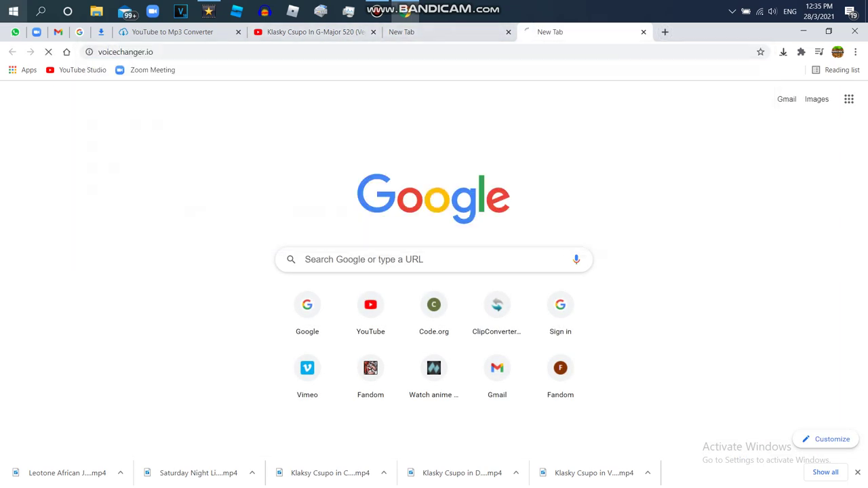
{"action": "left_click", "coordinate": [754, 155]}
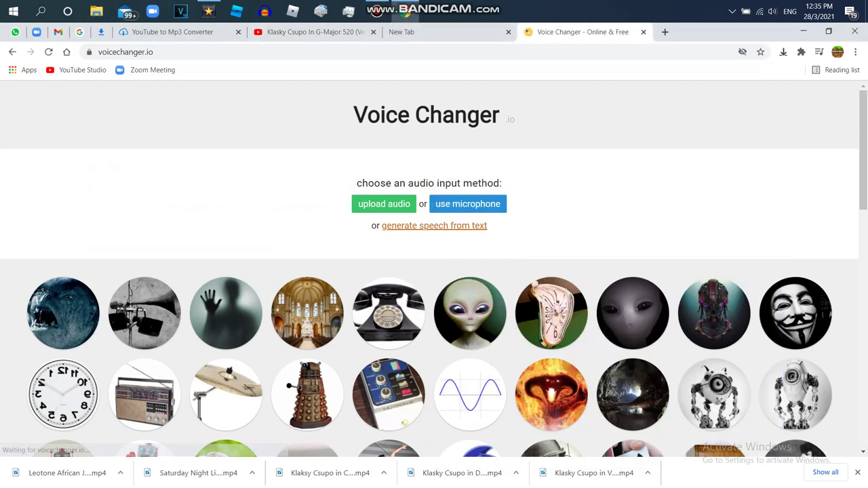
{"action": "scroll", "coordinate": [754, 155], "scroll_direction": "down", "scroll_amount": 2}
{"action": "left_click_drag", "start_coordinate": [863, 182], "coordinate": [864, 309]}
{"action": "left_click", "coordinate": [144, 219]}
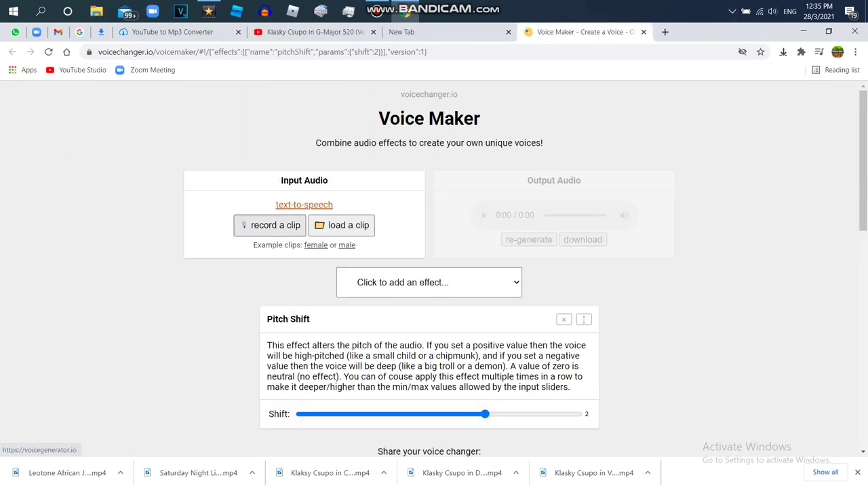
- Load the first clip from the Downloads folder as Voice Maker's input audio and pause the generated output
{"action": "left_click", "coordinate": [341, 225]}
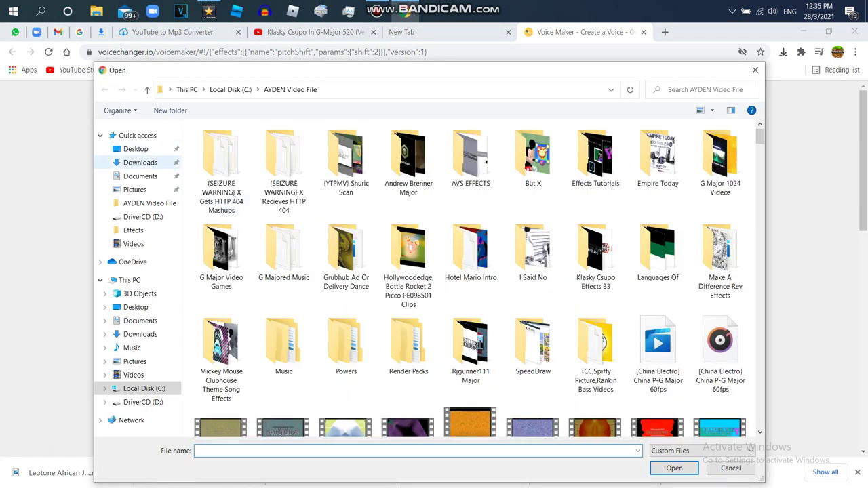
{"action": "left_click", "coordinate": [140, 163]}
{"action": "double_click", "coordinate": [221, 162]}
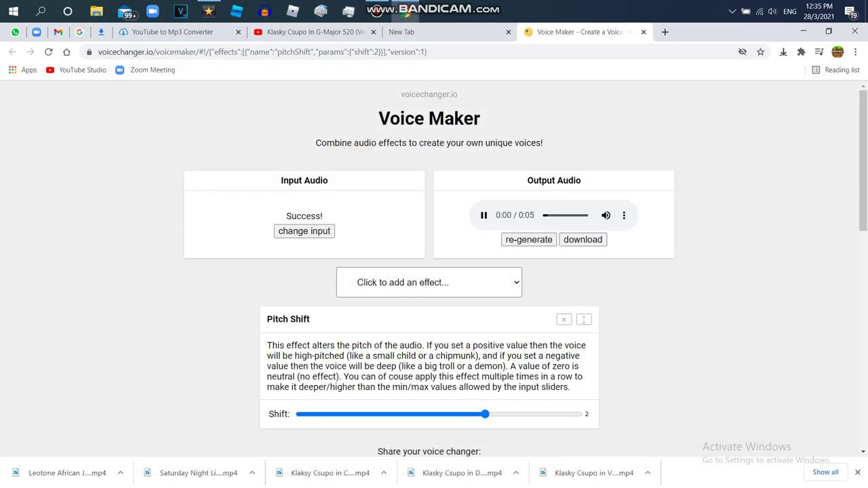
{"action": "left_click", "coordinate": [483, 216]}
- Set the Pitch Shift effect's shift to -0.8 and regenerate the output audio
{"action": "left_click_drag", "start_coordinate": [862, 161], "coordinate": [863, 182]}
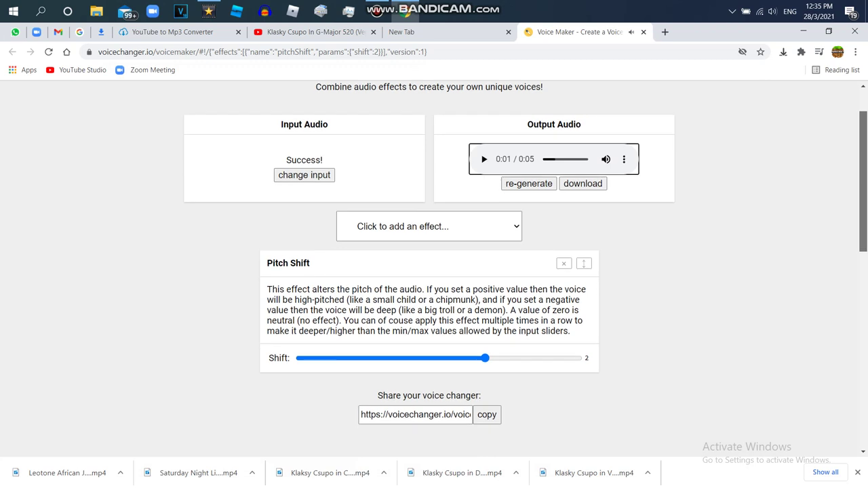
{"action": "left_click_drag", "start_coordinate": [485, 358], "coordinate": [456, 358]}
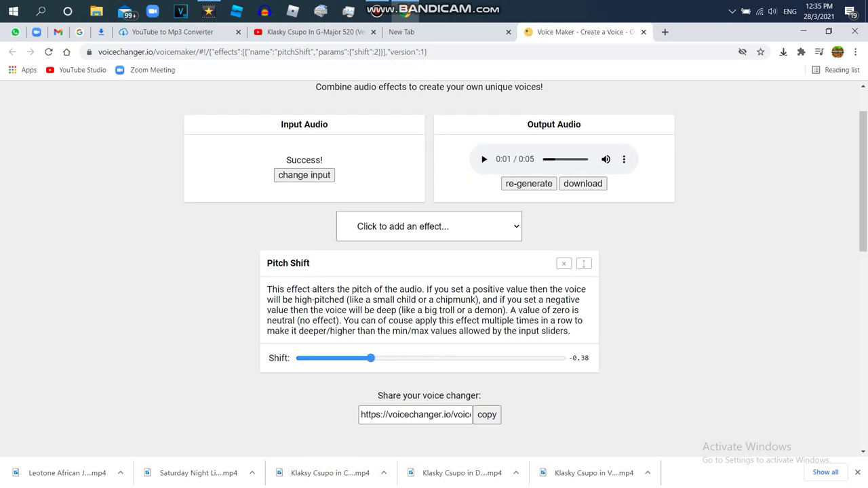
{"action": "left_click_drag", "start_coordinate": [358, 358], "coordinate": [357, 358]}
{"action": "left_click", "coordinate": [484, 160]}
{"action": "left_click", "coordinate": [529, 184]}
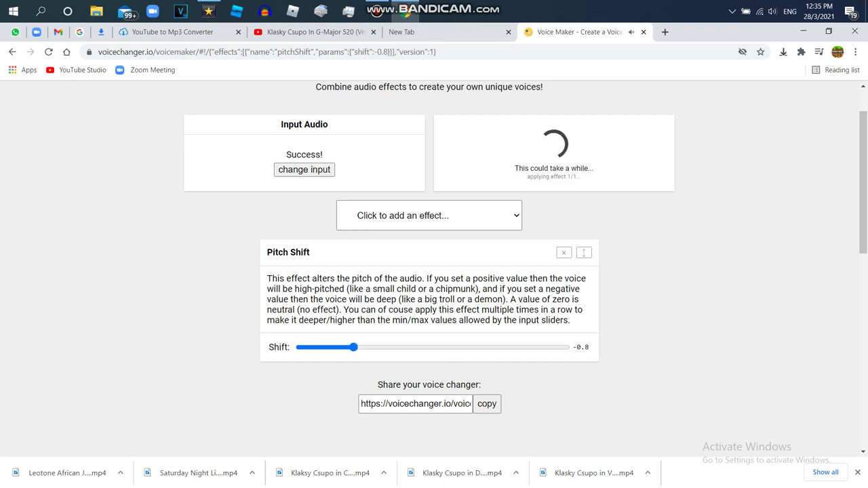
- Set the Pitch Shift effect's shift to -0.75, then regenerate and download the output audio
{"action": "key", "text": "Right"}
{"action": "key", "text": "Right"}
{"action": "key", "text": "Right"}
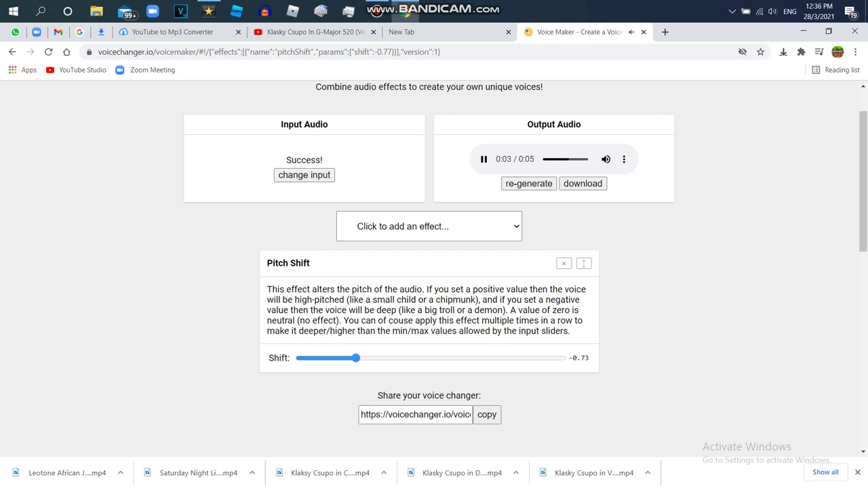
{"action": "left_click_drag", "start_coordinate": [354, 358], "coordinate": [355, 358]}
{"action": "left_click", "coordinate": [529, 184]}
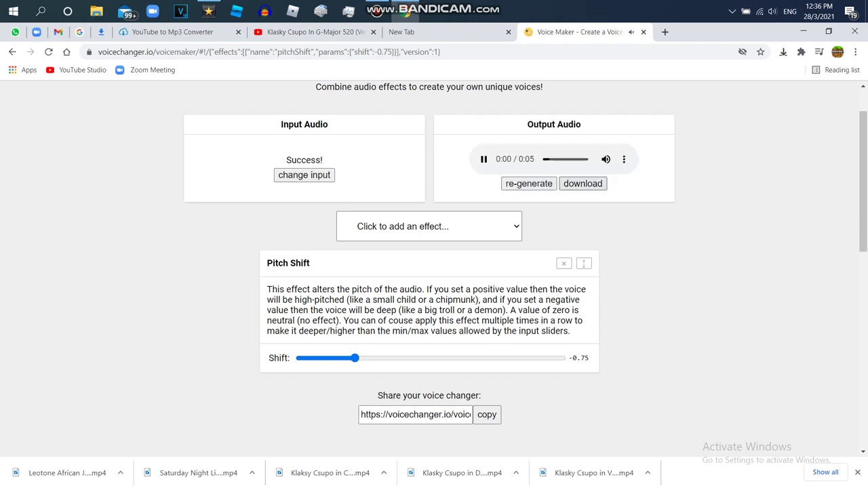
{"action": "left_click", "coordinate": [582, 183]}
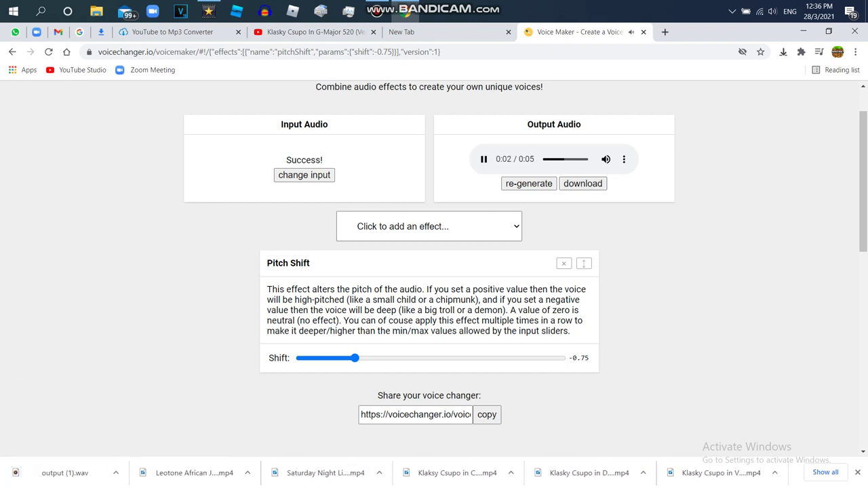
- Recheck the pitch list in the video description, then generate and download a version with the shift at -0.51
{"action": "left_click", "coordinate": [312, 32]}
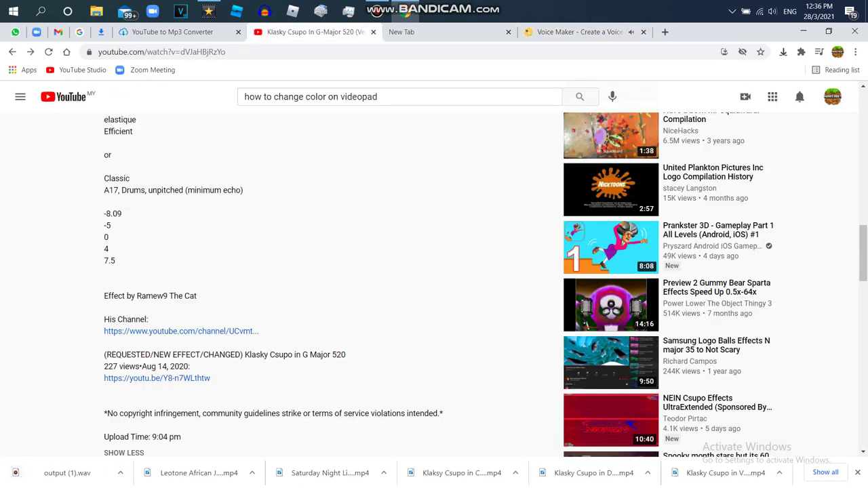
{"action": "left_click", "coordinate": [576, 31]}
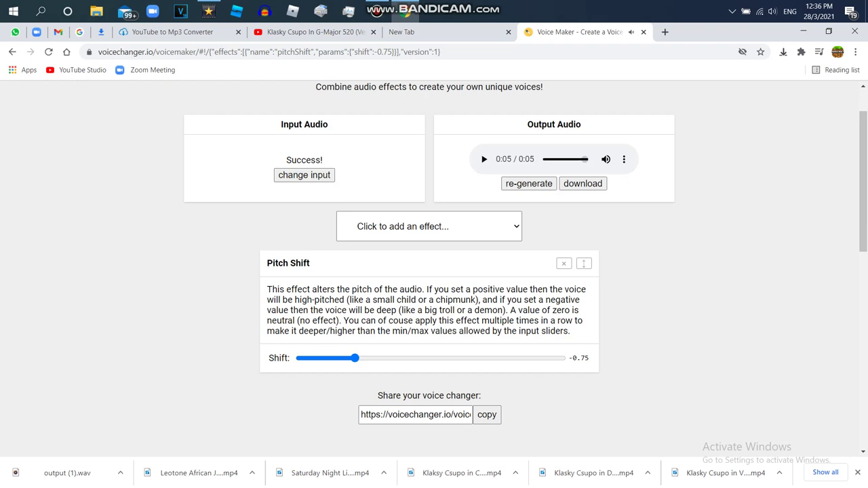
{"action": "left_click_drag", "start_coordinate": [355, 358], "coordinate": [359, 358]}
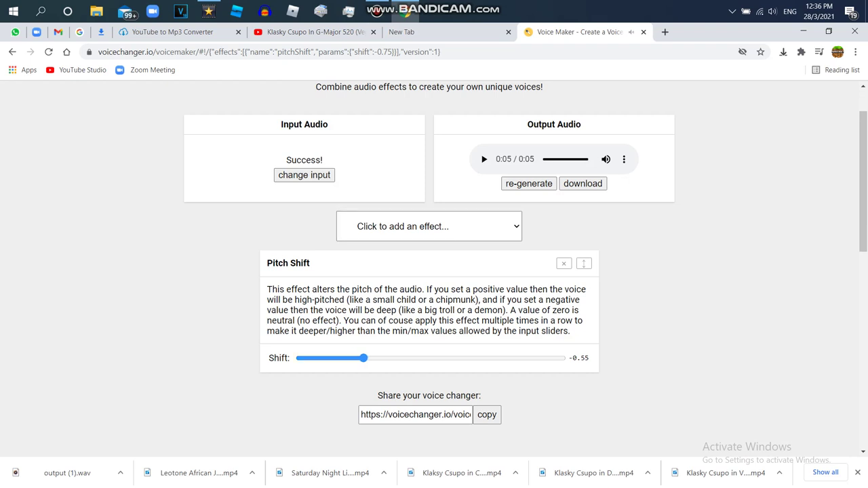
{"action": "left_click", "coordinate": [529, 184]}
{"action": "key", "text": "Left"}
{"action": "key", "text": "Left"}
{"action": "key", "text": "Left"}
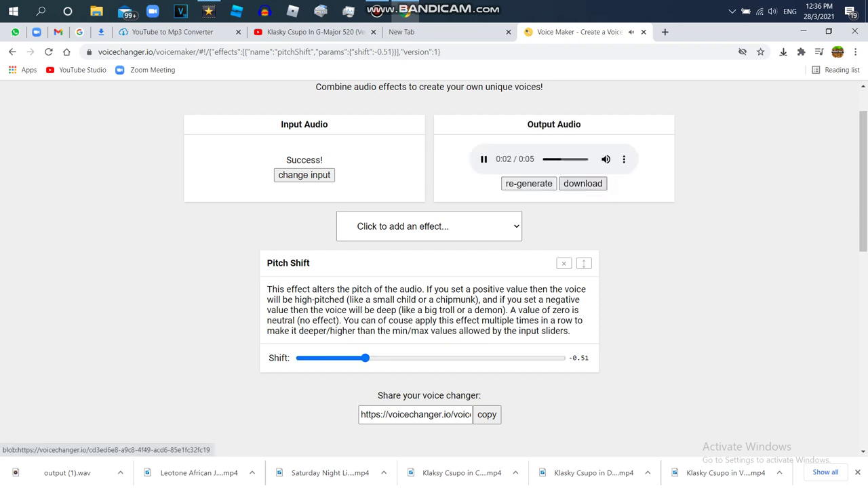
{"action": "left_click", "coordinate": [583, 183]}
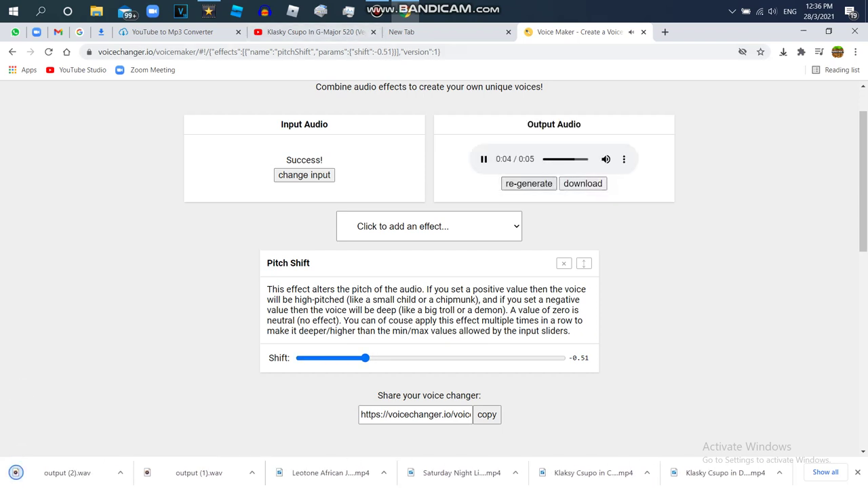
- Consult the video's pitch list again and regenerate the output audio with the shift at 0.43
{"action": "left_click", "coordinate": [316, 32]}
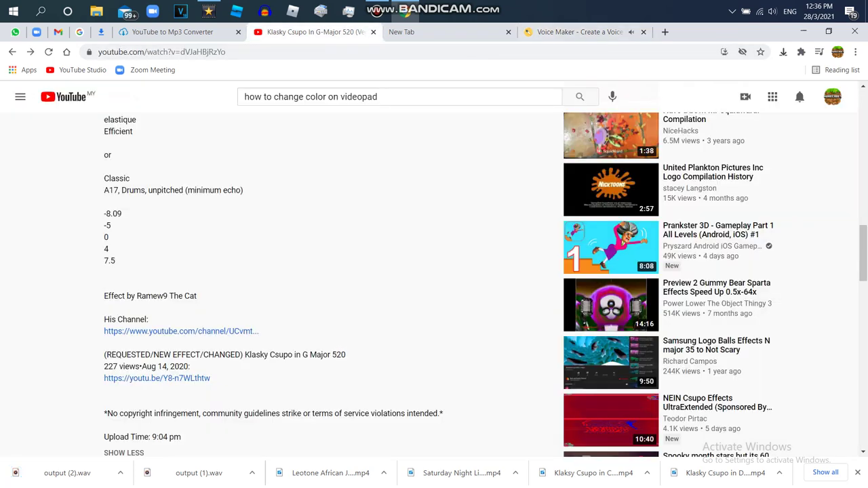
{"action": "key", "text": "ctrl+Tab"}
{"action": "key", "text": "ctrl+Tab"}
{"action": "left_click_drag", "start_coordinate": [365, 358], "coordinate": [395, 358]}
{"action": "left_click", "coordinate": [529, 184]}
{"action": "left_click", "coordinate": [378, 11]}
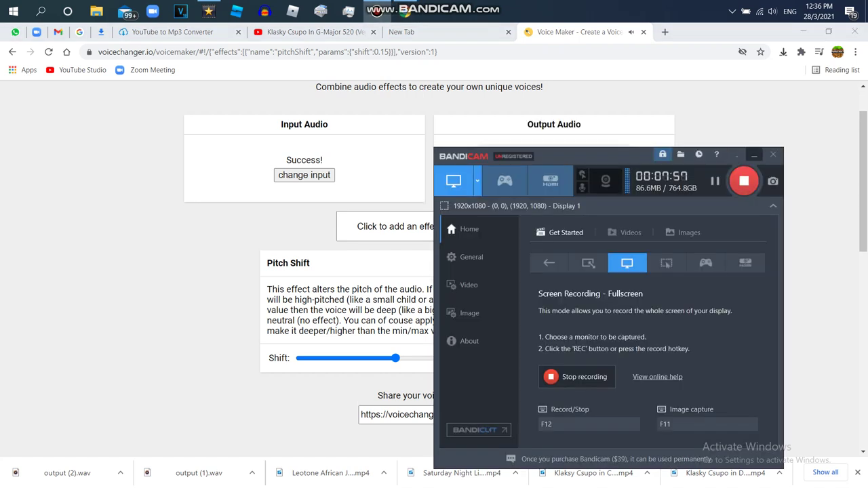
{"action": "left_click", "coordinate": [754, 154]}
{"action": "left_click_drag", "start_coordinate": [396, 358], "coordinate": [406, 358]}
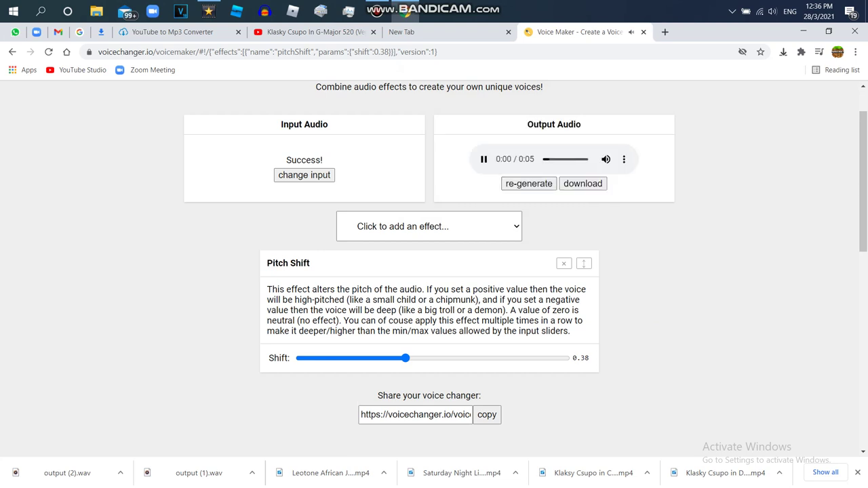
{"action": "left_click_drag", "start_coordinate": [407, 359], "coordinate": [408, 358]}
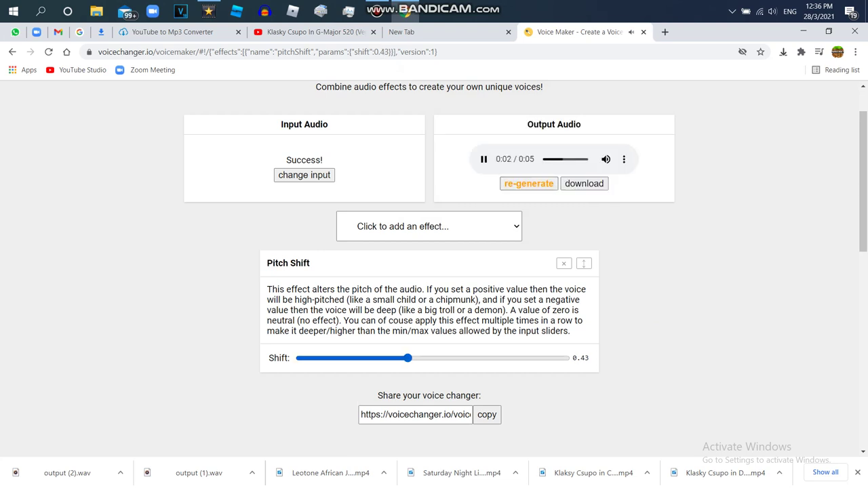
{"action": "left_click", "coordinate": [531, 183]}
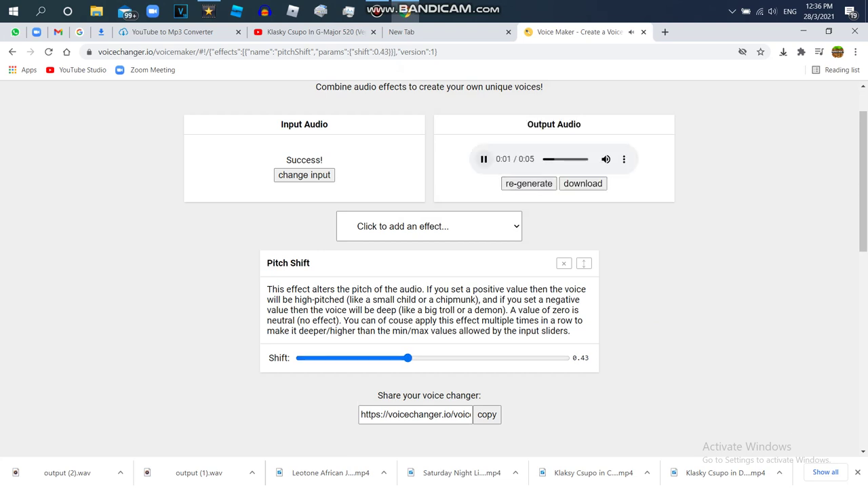
- Set the shift to 0.48, regenerate and download the output audio, and return to the video description's pitch list
{"action": "left_click_drag", "start_coordinate": [408, 358], "coordinate": [409, 358]}
{"action": "left_click_drag", "start_coordinate": [409, 358], "coordinate": [412, 358]}
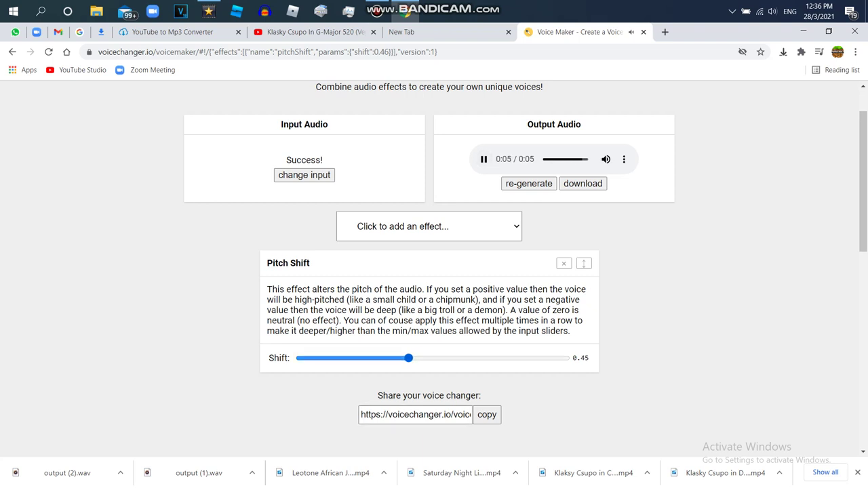
{"action": "left_click_drag", "start_coordinate": [410, 358], "coordinate": [409, 358]}
{"action": "left_click", "coordinate": [529, 184]}
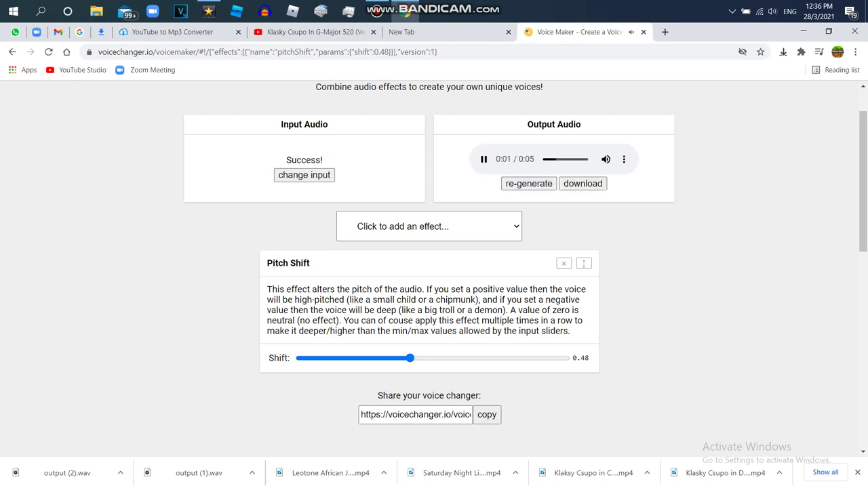
{"action": "left_click", "coordinate": [583, 184]}
{"action": "left_click", "coordinate": [312, 31]}
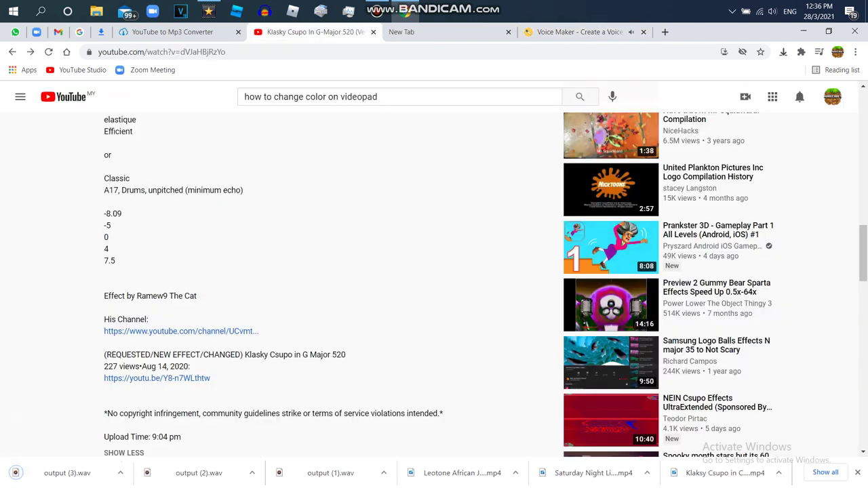
- Raise the Pitch Shift effect's shift to 1.06, regenerate the output audio, pause its playback and download it
{"action": "left_click", "coordinate": [580, 32]}
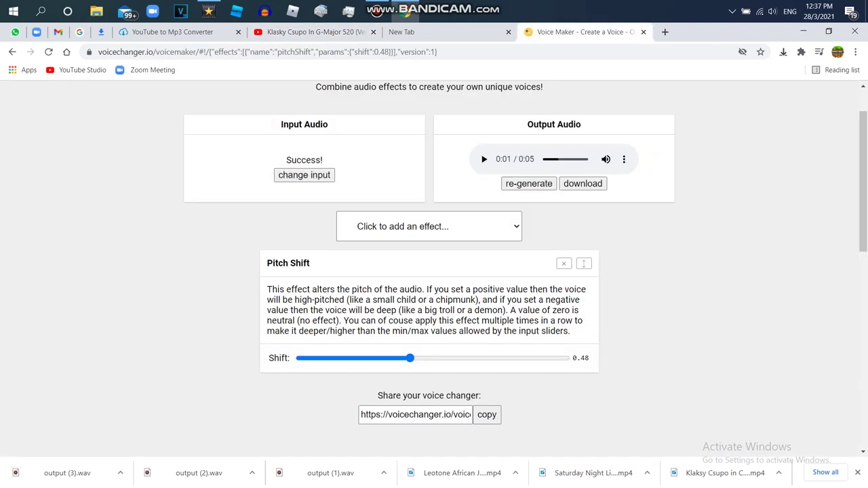
{"action": "left_click_drag", "start_coordinate": [409, 358], "coordinate": [421, 358]}
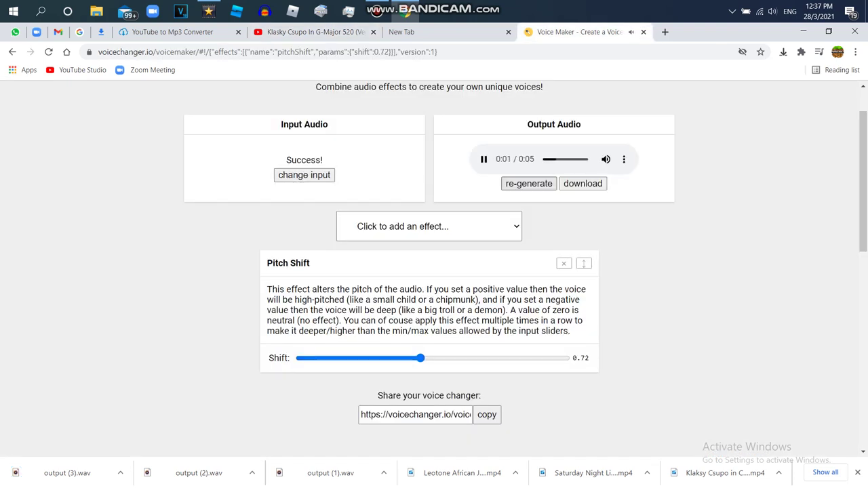
{"action": "left_click_drag", "start_coordinate": [421, 358], "coordinate": [422, 358]}
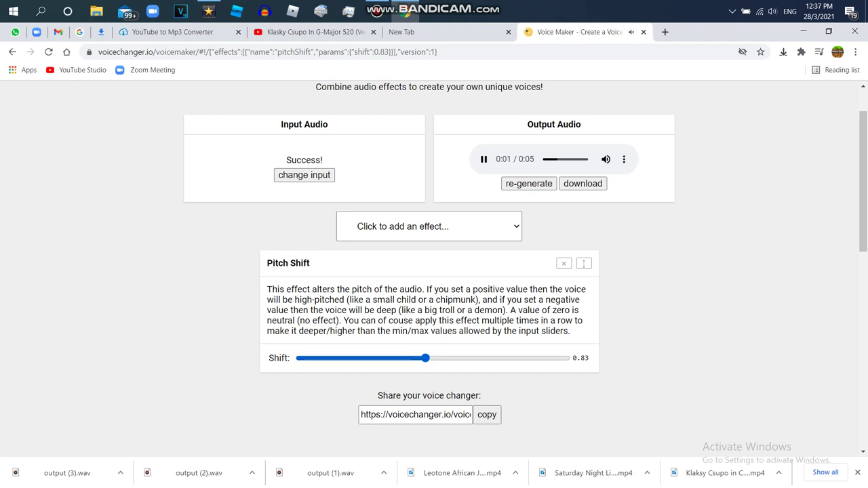
{"action": "key", "text": "Right"}
{"action": "key", "text": "Right"}
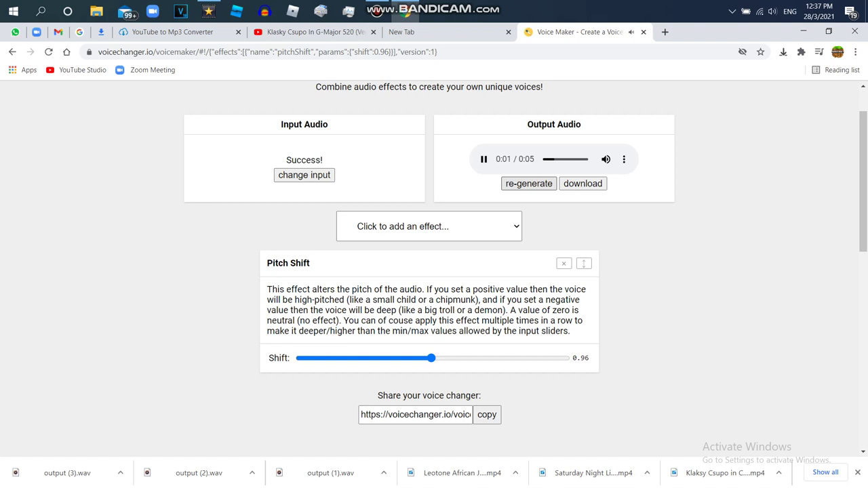
{"action": "key", "text": "Right"}
{"action": "key", "text": "Right"}
{"action": "key", "text": "Right"}
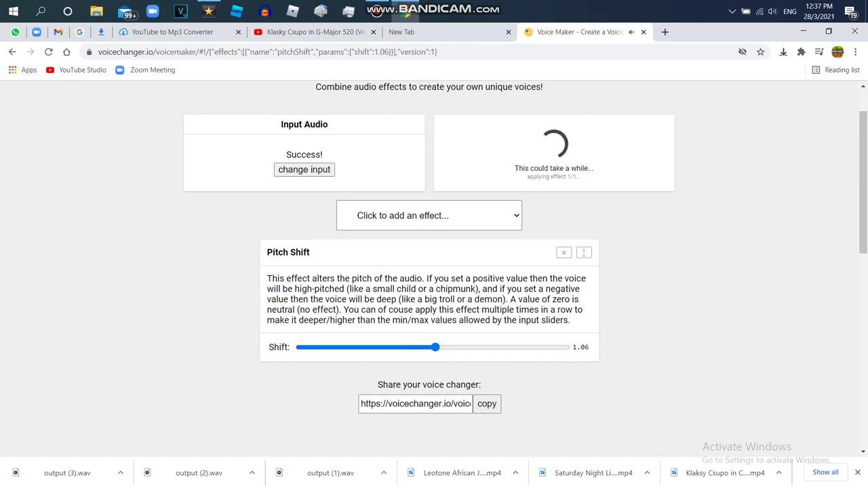
{"action": "left_click", "coordinate": [484, 159]}
{"action": "left_click", "coordinate": [583, 183]}
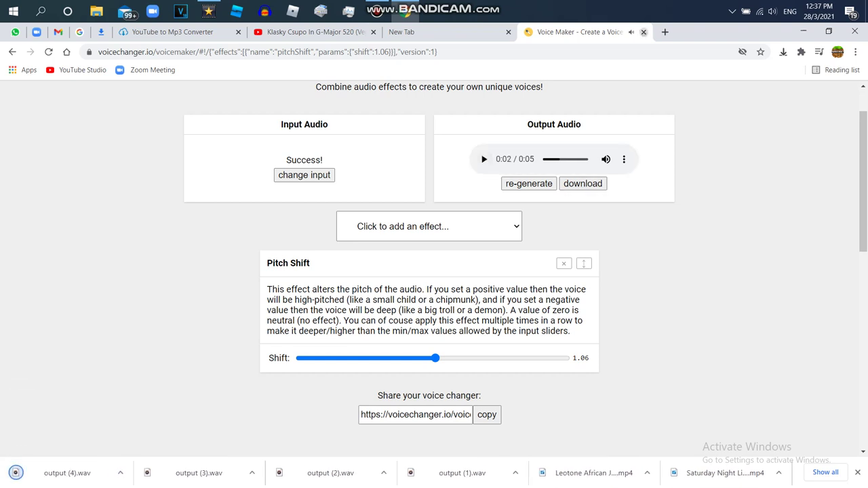
- Close the voice changer page, switch to VideoPad and import output (1), output (2), output (3) and output (4) from Downloads
{"action": "left_click", "coordinate": [644, 32]}
{"action": "left_click", "coordinate": [209, 11]}
{"action": "left_click", "coordinate": [226, 138]}
{"action": "left_click", "coordinate": [180, 162]}
{"action": "left_click", "coordinate": [16, 65]}
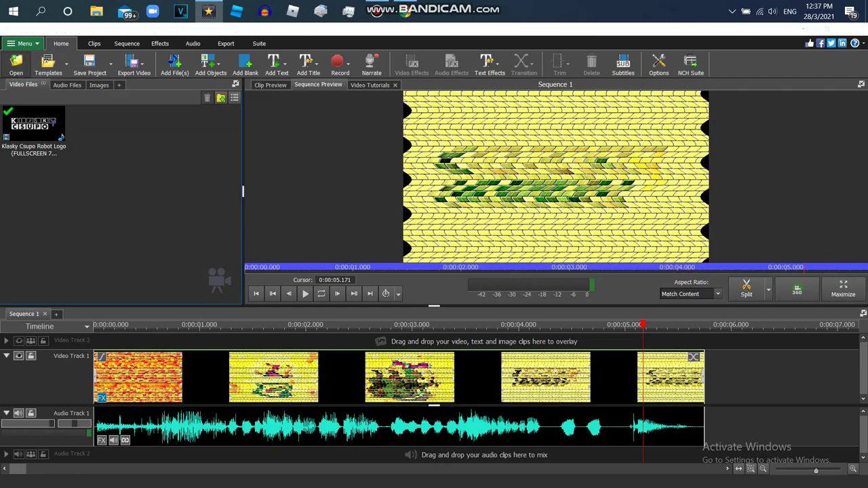
{"action": "key", "text": "ctrl+o"}
{"action": "left_click", "coordinate": [50, 124]}
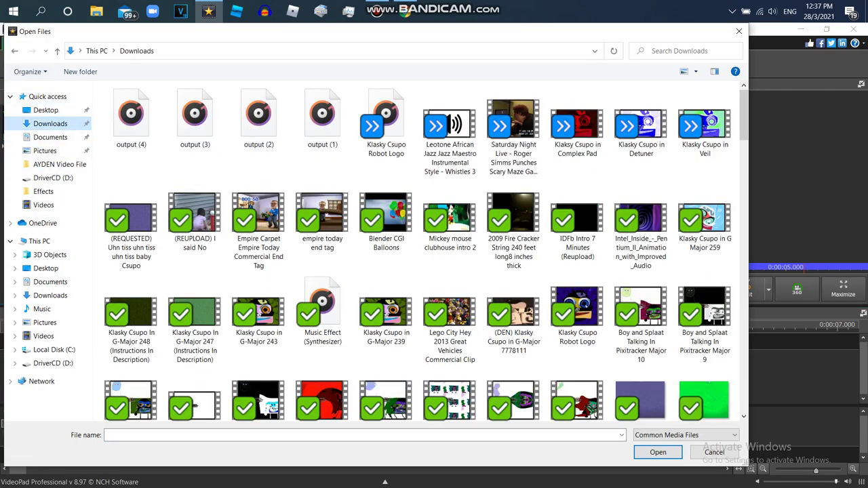
{"action": "left_click_drag", "start_coordinate": [345, 160], "coordinate": [111, 102]}
{"action": "left_click", "coordinate": [658, 453]}
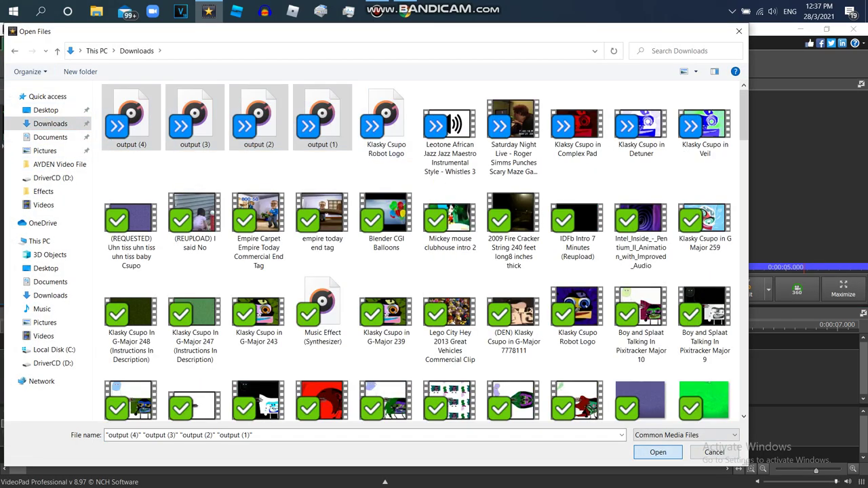
{"action": "key", "text": "Return"}
- Layer the four output audio clips on separate new audio tracks below Audio Track 1, aligned to the sequence start
{"action": "left_click_drag", "start_coordinate": [32, 125], "coordinate": [127, 463]}
{"action": "left_click_drag", "start_coordinate": [100, 125], "coordinate": [119, 452]}
{"action": "left_click_drag", "start_coordinate": [167, 126], "coordinate": [124, 460]}
{"action": "left_click_drag", "start_coordinate": [34, 180], "coordinate": [75, 465]}
- Return the playhead to the sequence start and play the sequence to preview the video with its layered audio
{"action": "left_click_drag", "start_coordinate": [643, 325], "coordinate": [93, 326]}
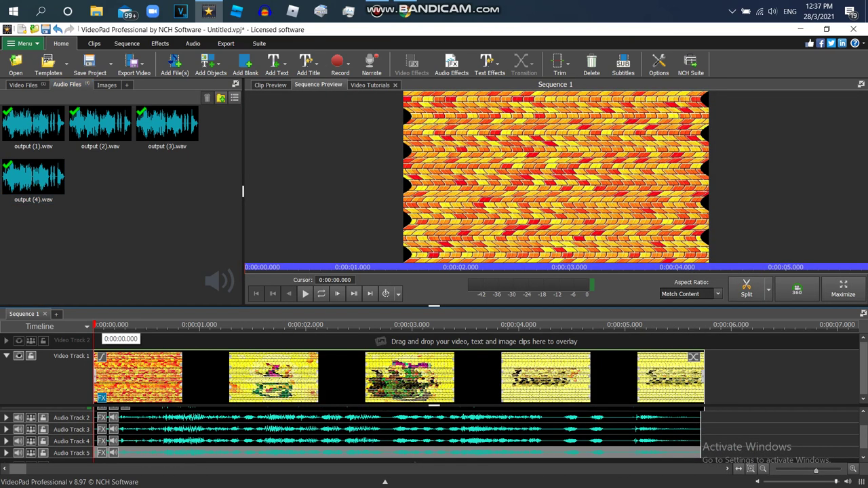
{"action": "left_click", "coordinate": [377, 11]}
{"action": "left_click", "coordinate": [745, 151]}
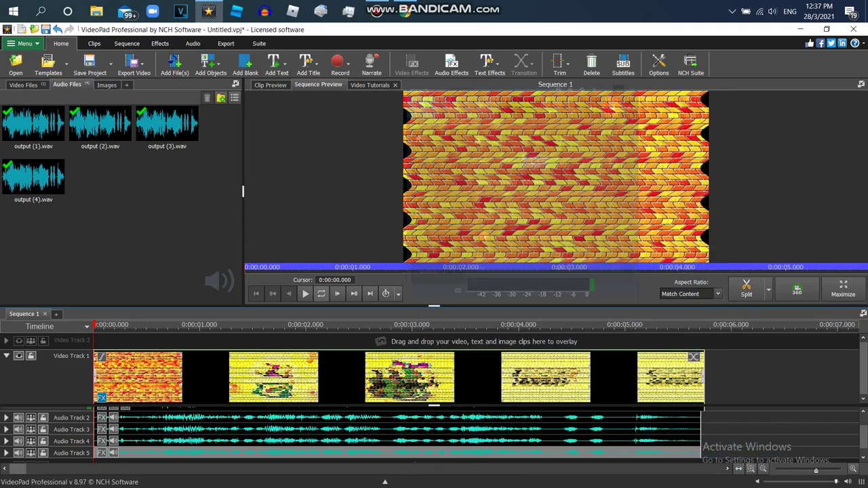
{"action": "left_click", "coordinate": [305, 294]}
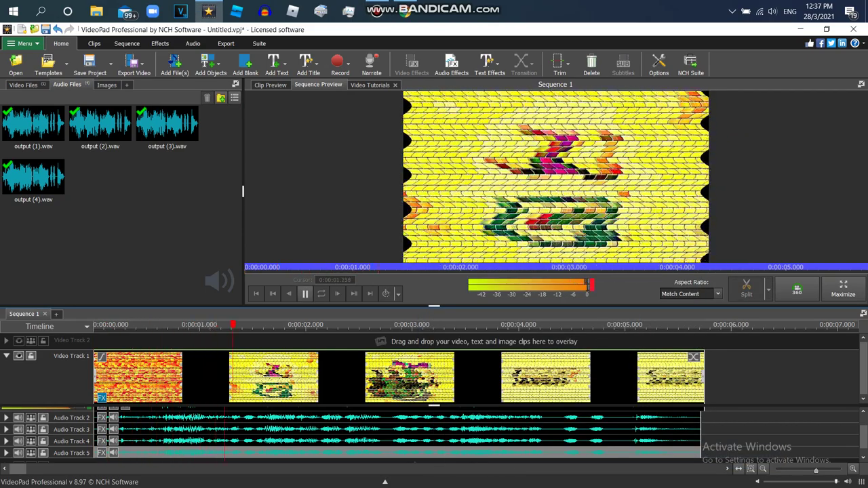